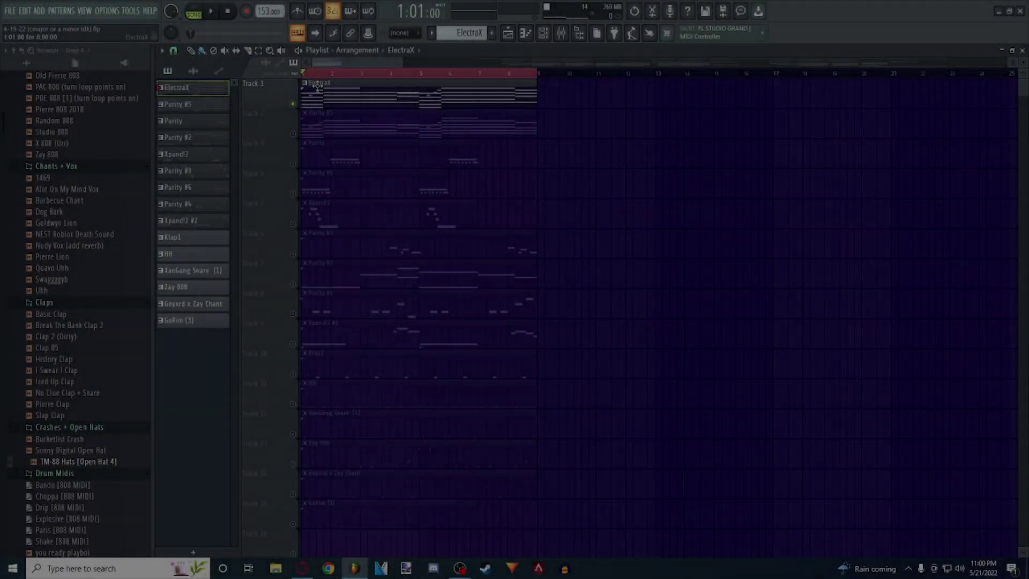
# Open the ElectraX pattern in the piano roll and examine its chord notes and instrument.
pyautogui.scroll(2, 325, 92)
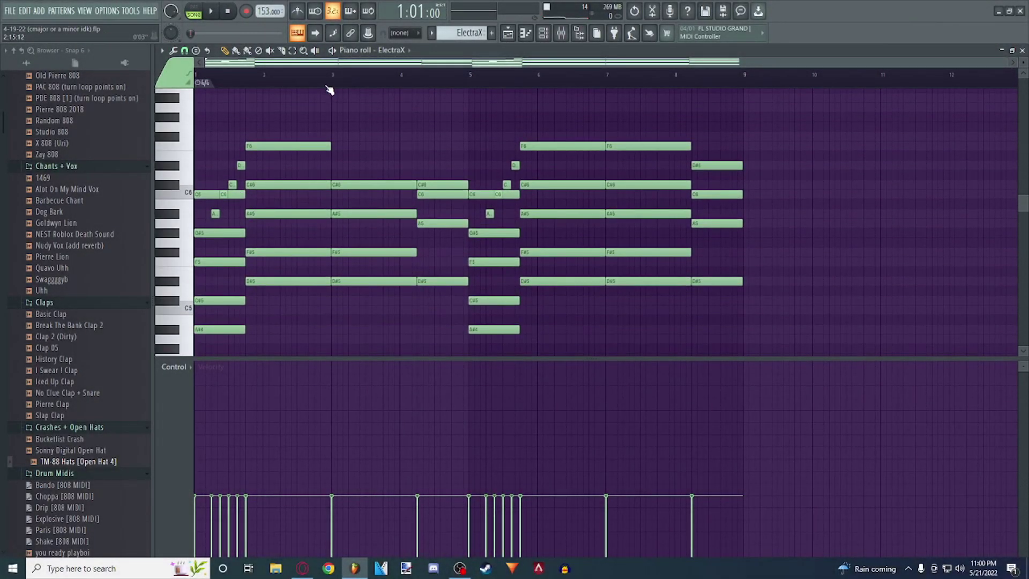
pyautogui.click(558, 34)
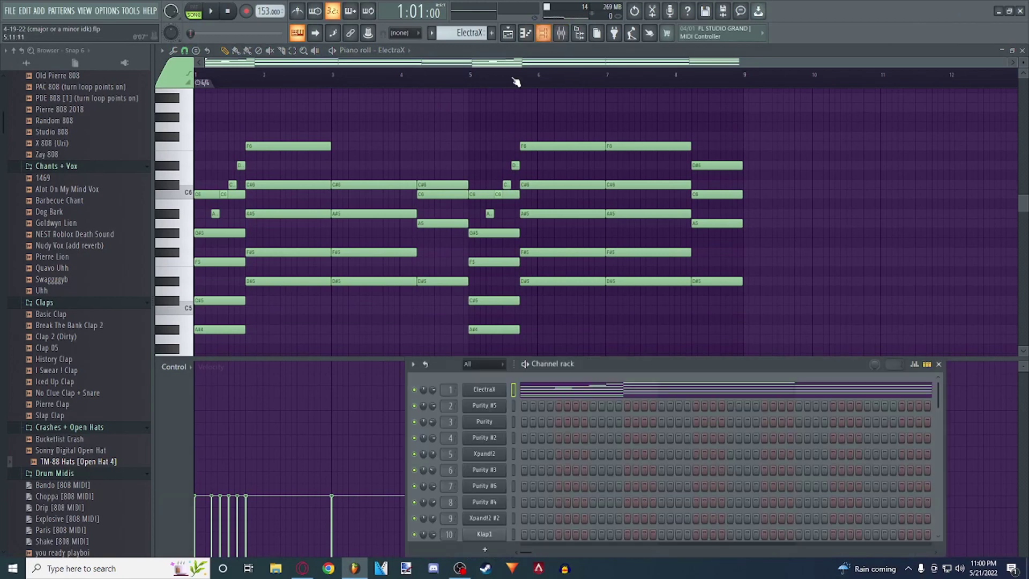
pyautogui.click(485, 390)
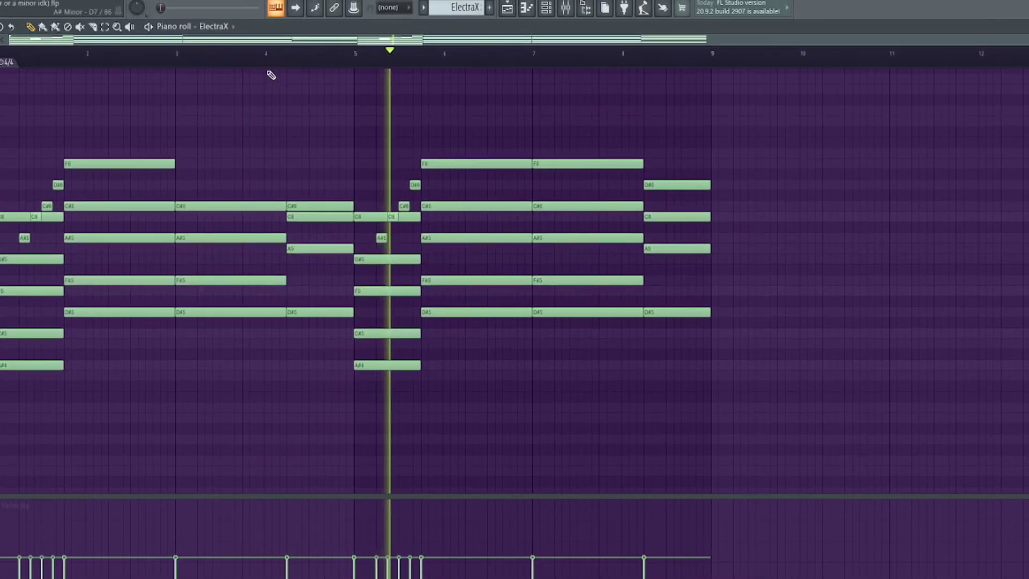
pyautogui.scroll(3, 276, 161)
pyautogui.scroll(-1, 276, 161)
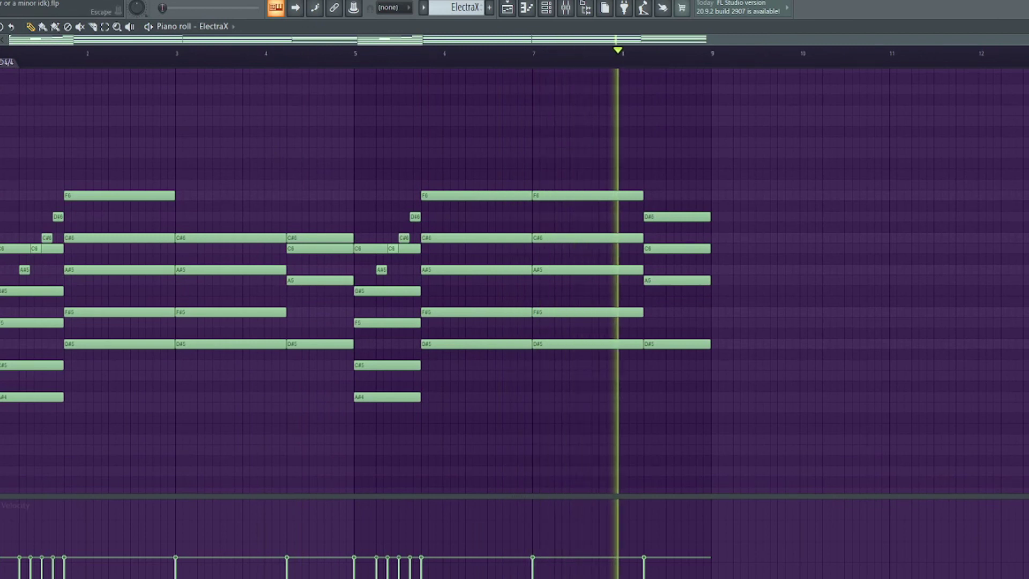
pyautogui.press('Escape')
# Open the Purity #5 pattern in the piano roll and examine its notes and instrument preset.
pyautogui.doubleClick(181, 112)
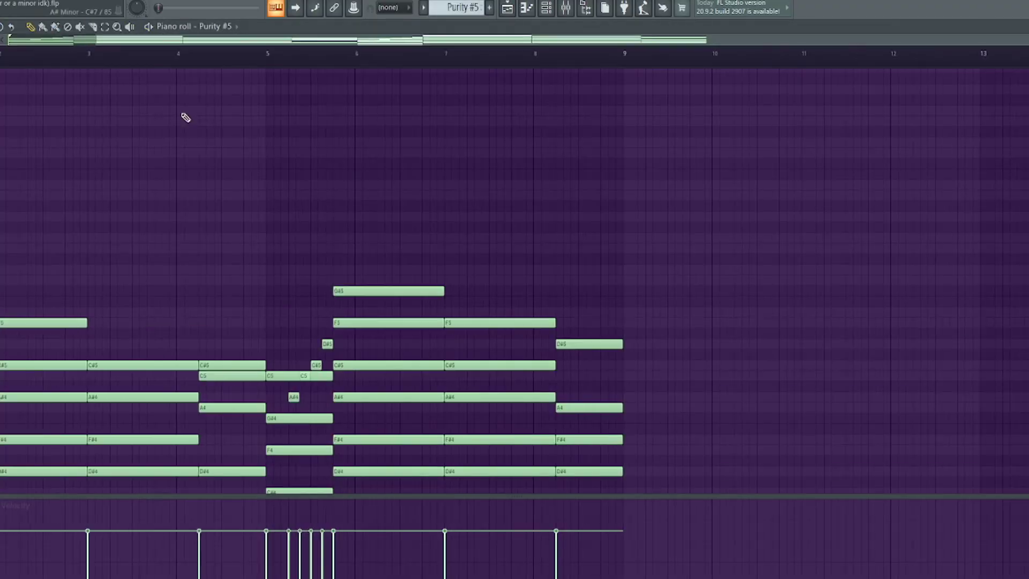
pyautogui.hscroll(-2, 475, 103)
pyautogui.click(546, 7)
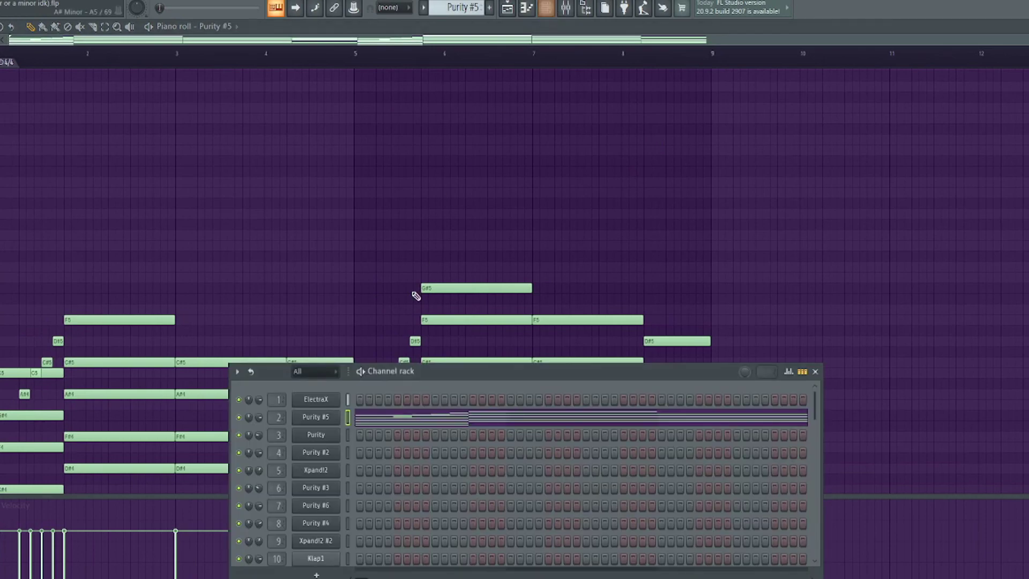
pyautogui.click(328, 417)
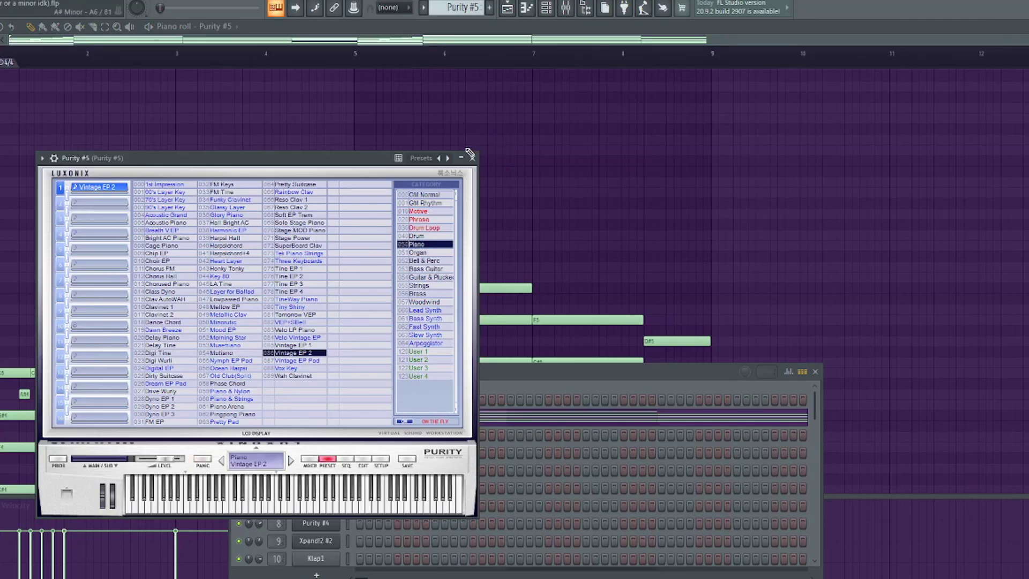
pyautogui.click(471, 156)
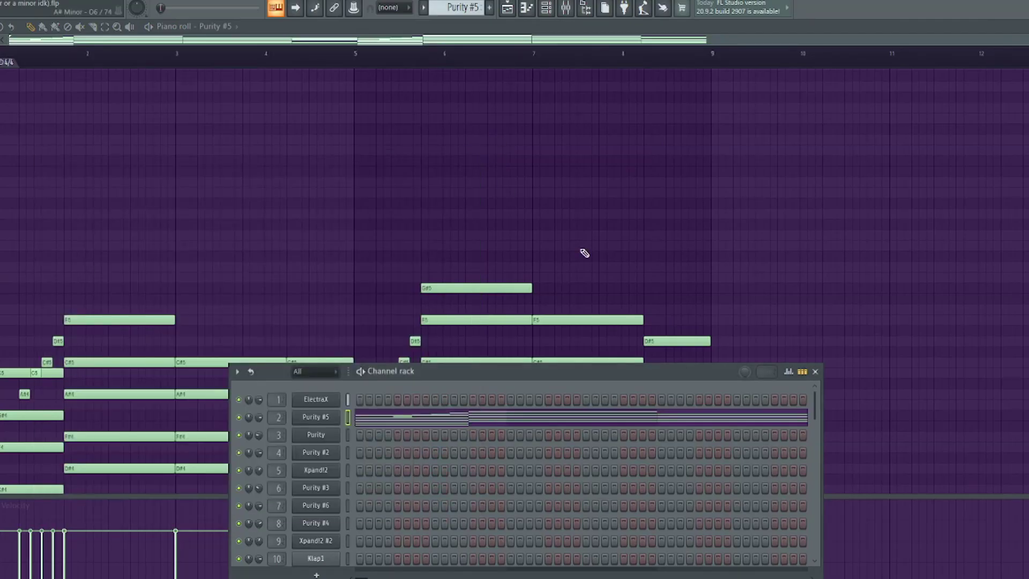
pyautogui.click(815, 372)
# Return to the playlist and play the loop with the Purity #5 track unmuted alongside ElectraX.
pyautogui.press('F5')
pyautogui.press('space')
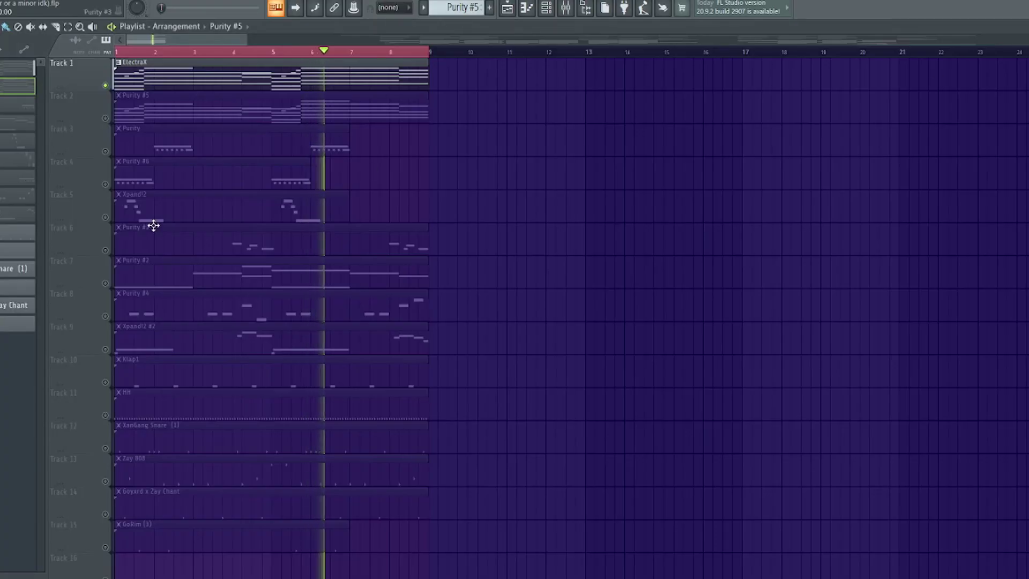
pyautogui.click(106, 118)
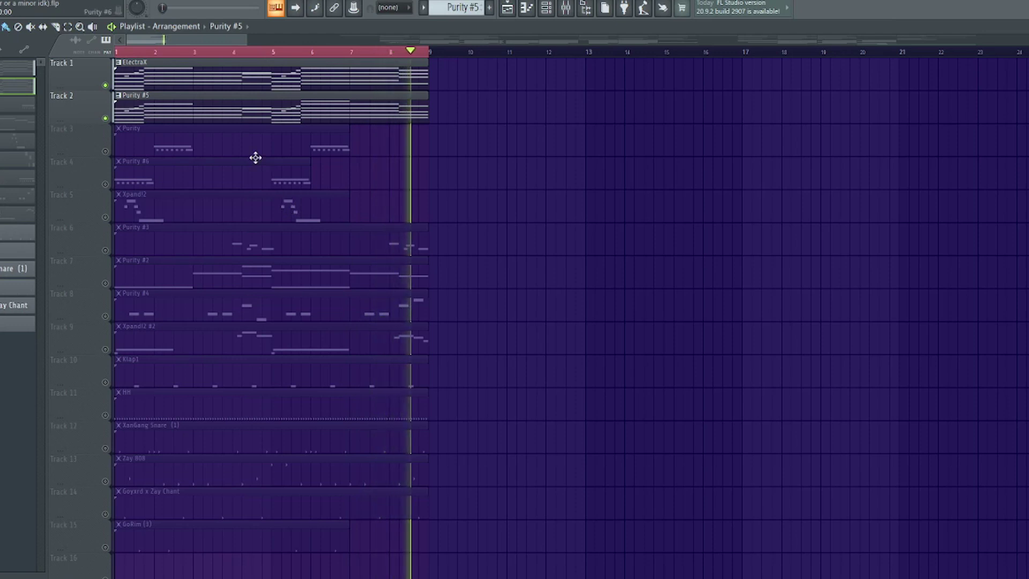
# Solo the Purity track on track 3 and examine its notes and lead synth preset.
pyautogui.rightClick(107, 151)
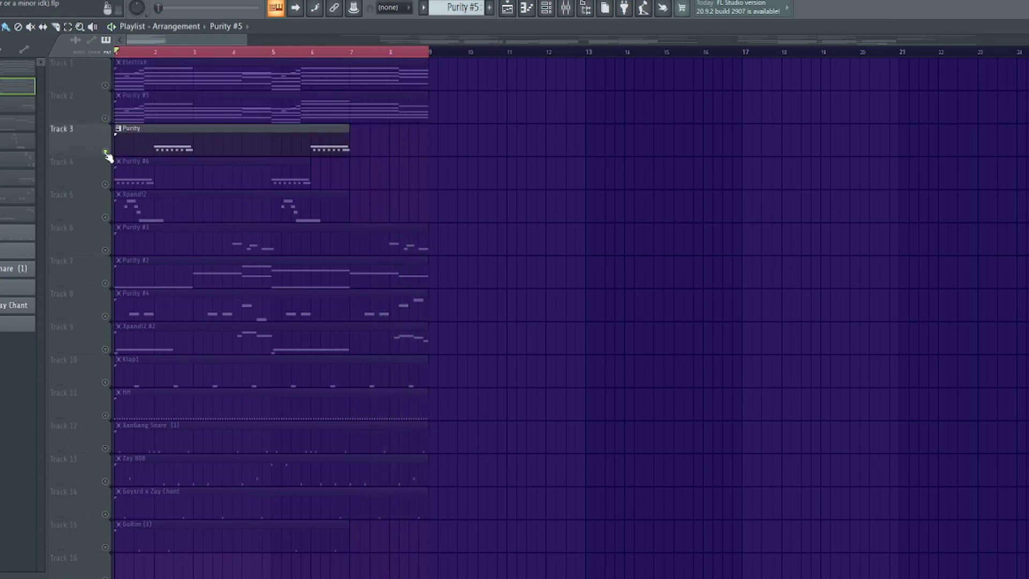
pyautogui.doubleClick(173, 144)
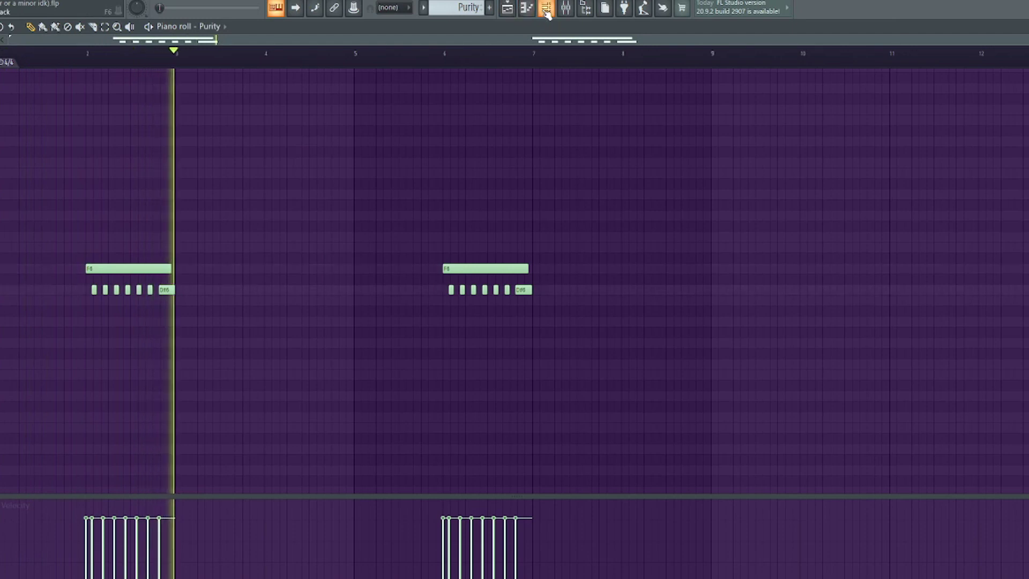
pyautogui.press('F6')
pyautogui.click(323, 435)
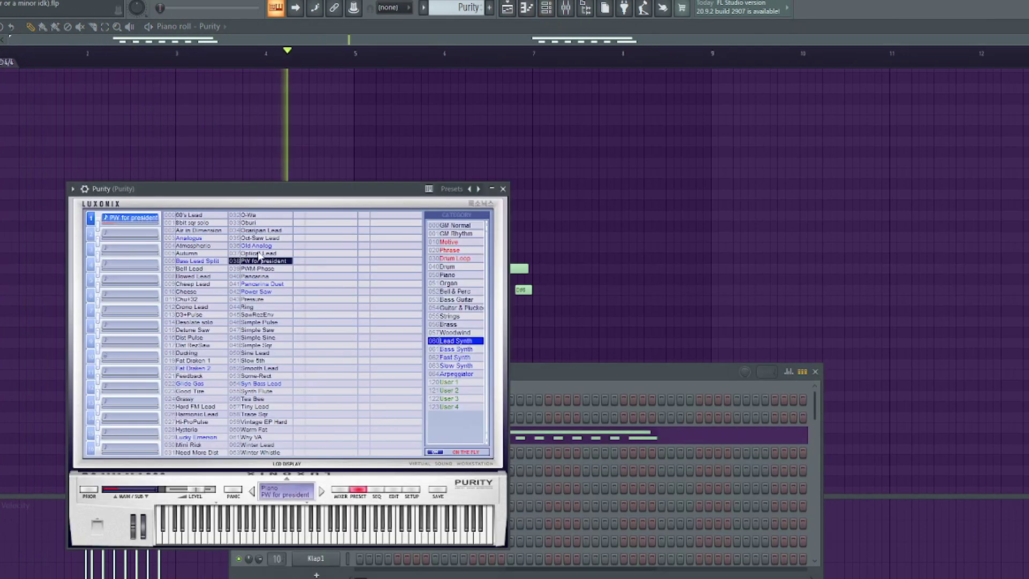
pyautogui.click(504, 189)
pyautogui.click(815, 371)
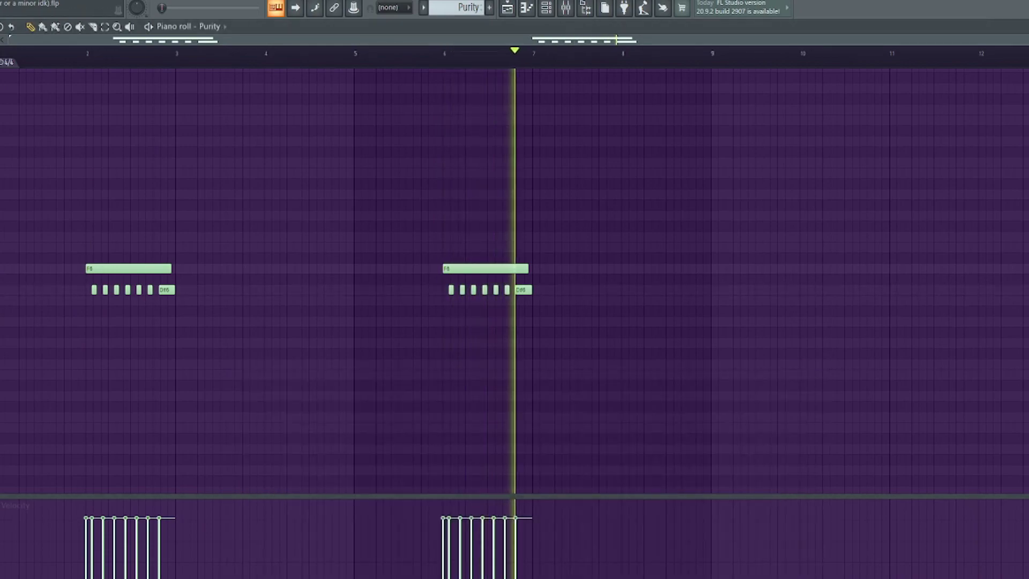
# Unmute the Purity #6 track alongside Purity and examine its notes and the instrument's envelope with the -24 slope.
pyautogui.press('F5')
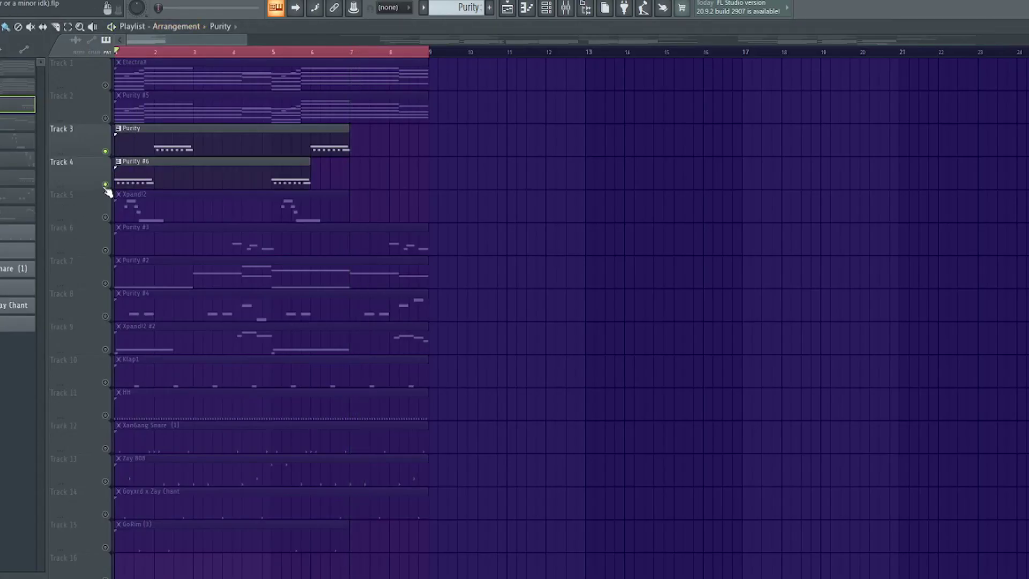
pyautogui.doubleClick(168, 169)
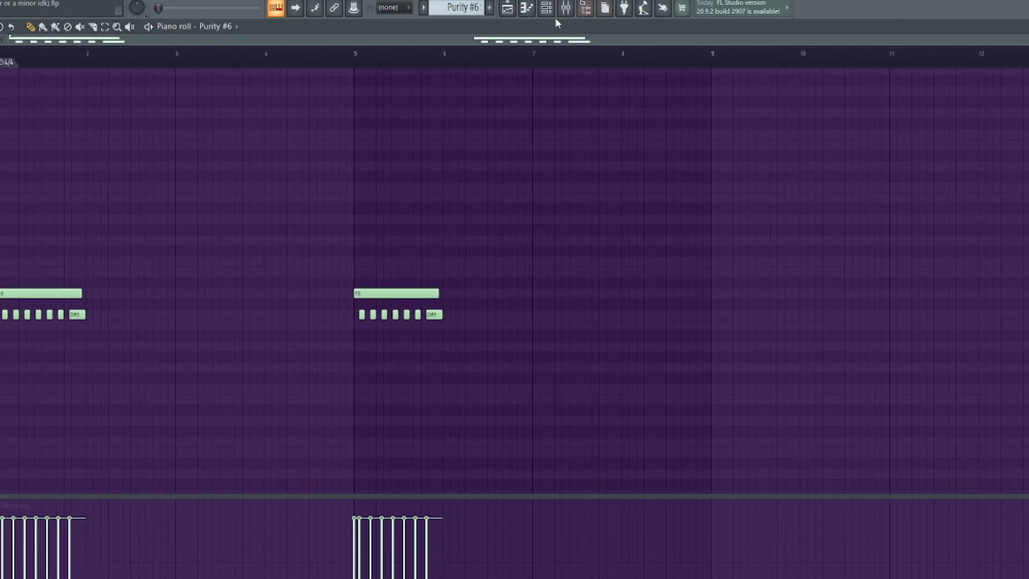
pyautogui.press('F6')
pyautogui.click(314, 506)
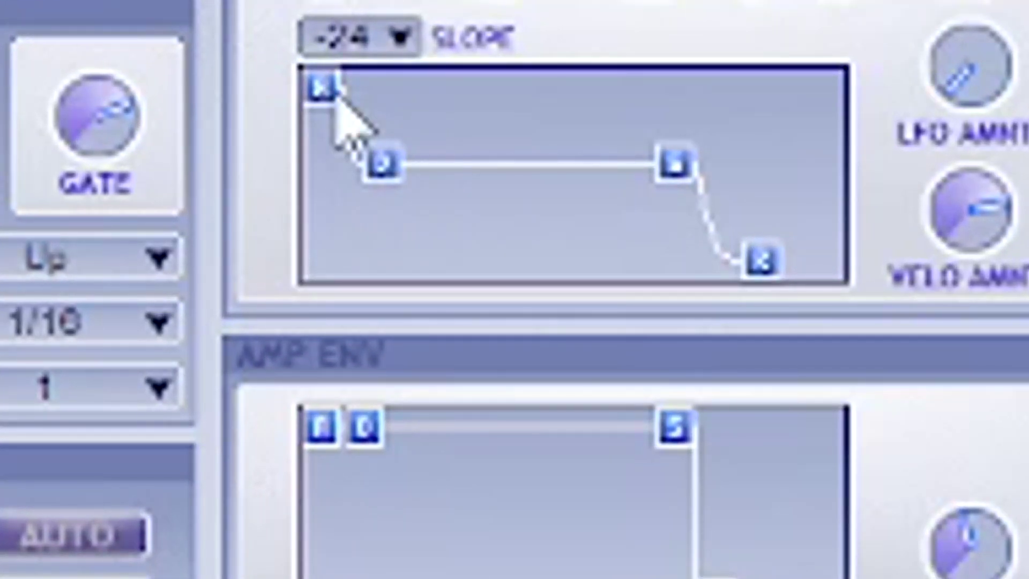
pyautogui.moveTo(352, 87); pyautogui.dragTo(194, 105)
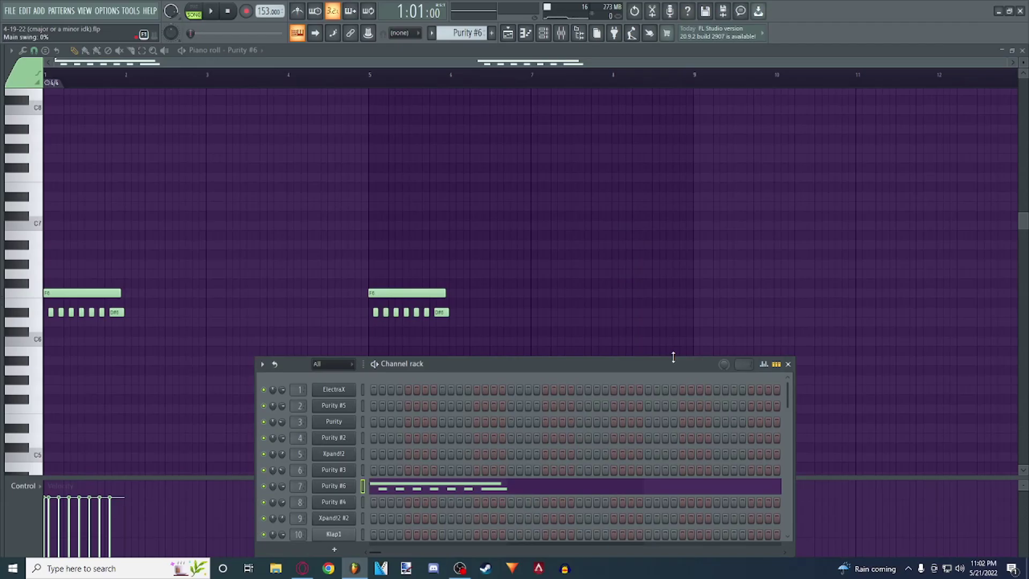
# Reposition the channel rack over the middle of the piano roll, and close it.
pyautogui.moveTo(674, 358); pyautogui.dragTo(609, 211)
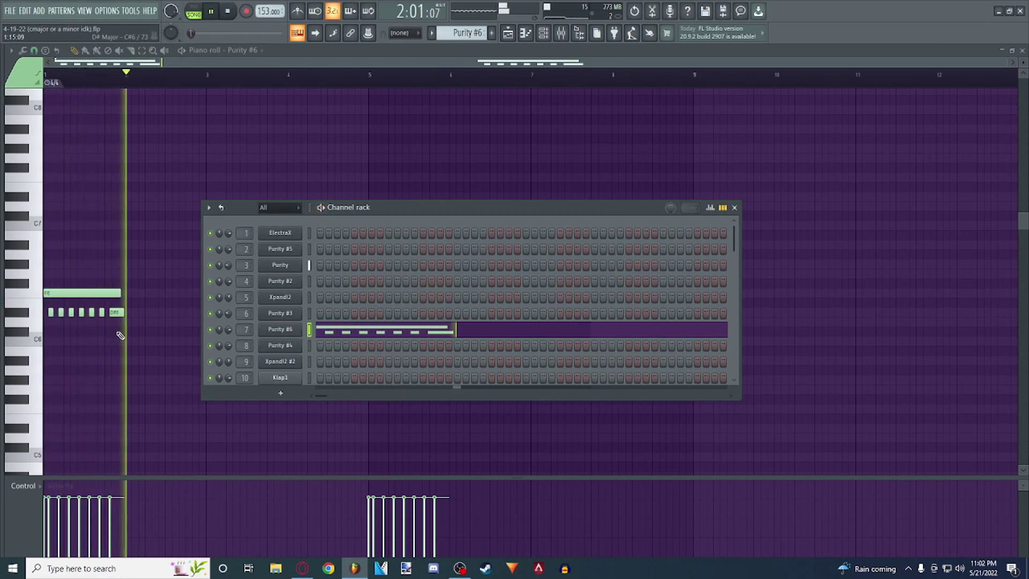
pyautogui.moveTo(473, 205); pyautogui.dragTo(836, 238)
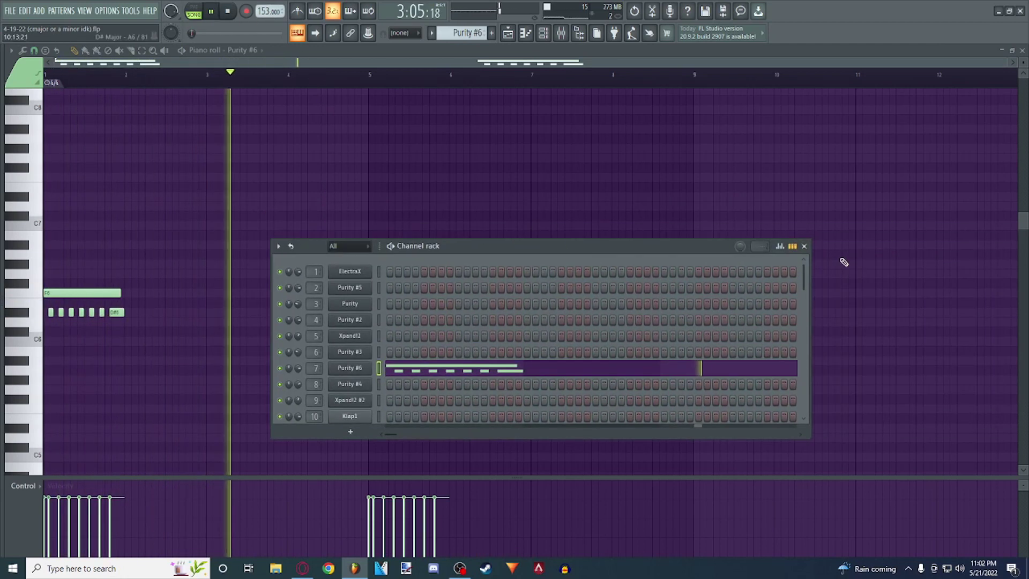
pyautogui.click(804, 246)
# Return to the playlist and listen to the loop with the Purity #5 and ElectraX tracks unmuted.
pyautogui.press('F5')
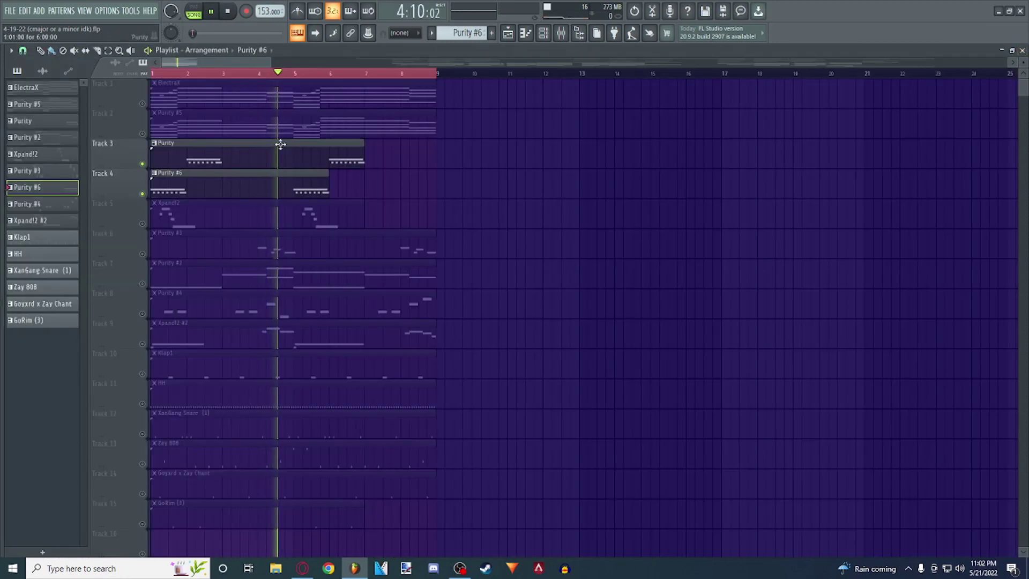
pyautogui.click(142, 133)
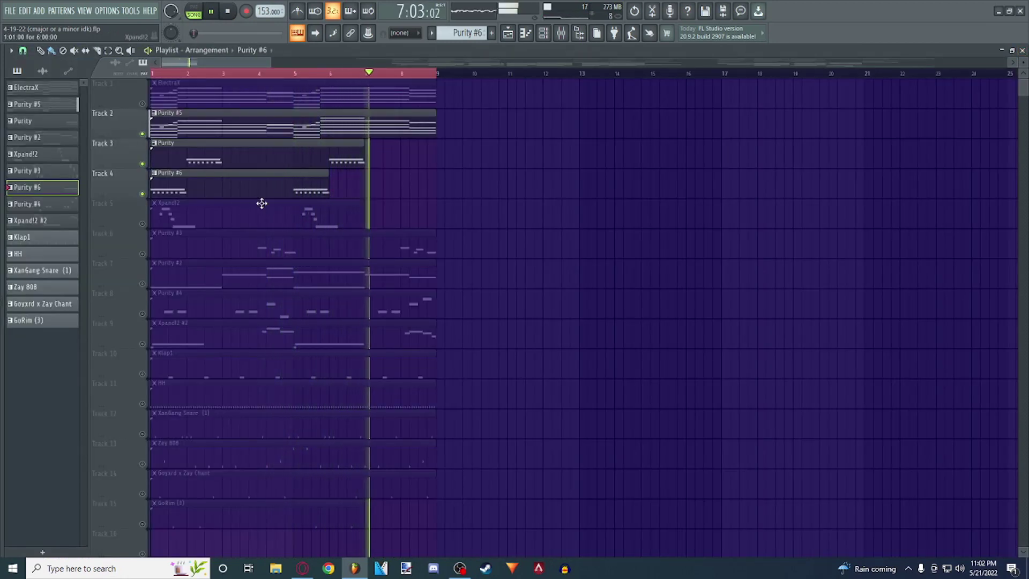
pyautogui.click(143, 104)
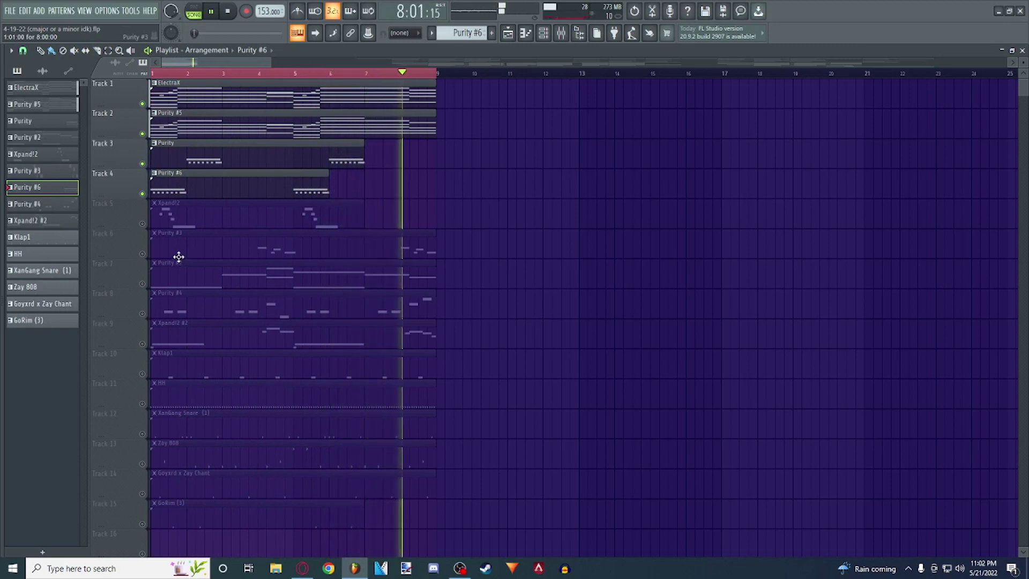
pyautogui.press('space')
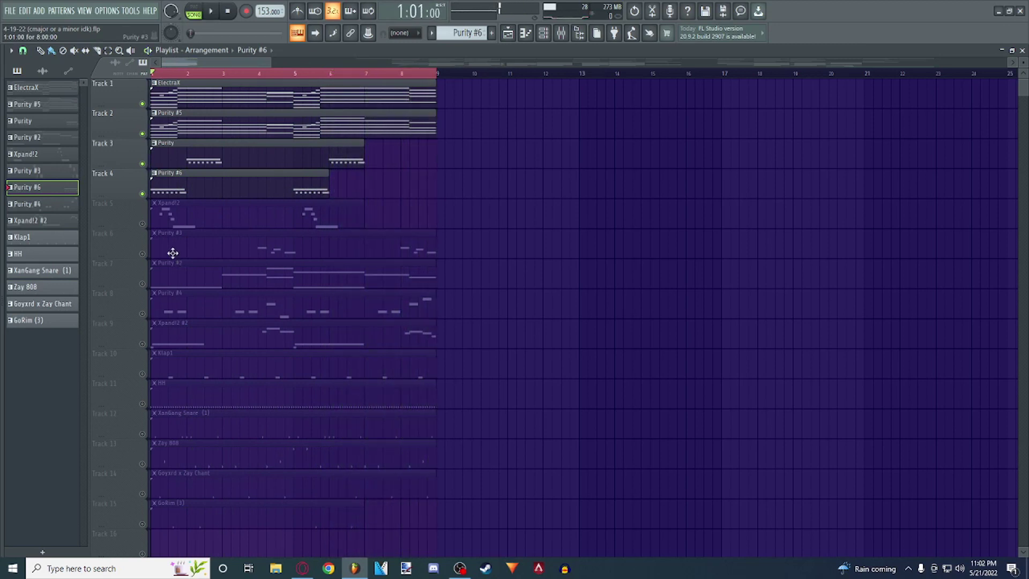
# Solo the Xpand!2 track on track 5 and examine its notes and organ patch.
pyautogui.rightClick(142, 225)
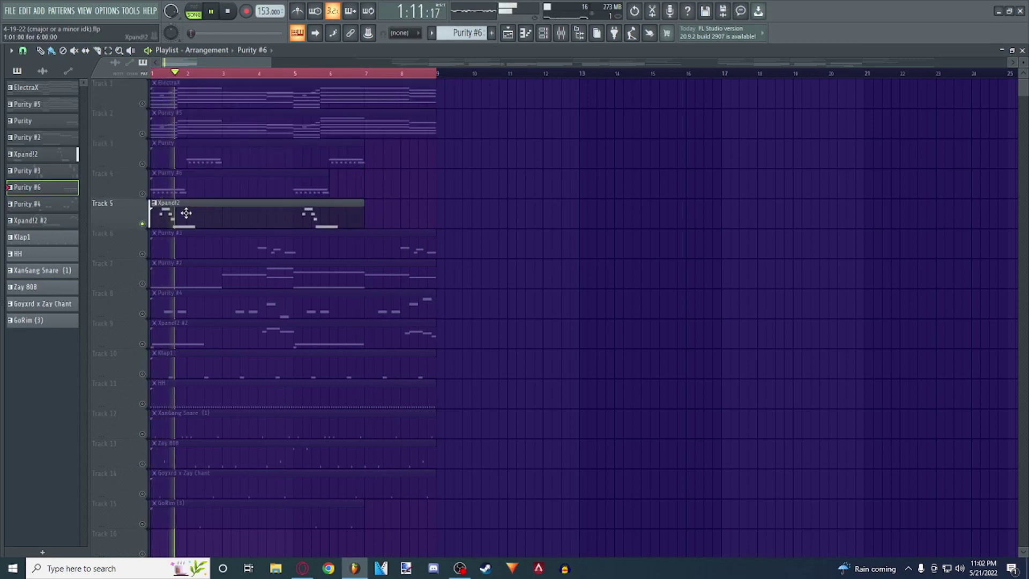
pyautogui.click(226, 212)
pyautogui.doubleClick(227, 212)
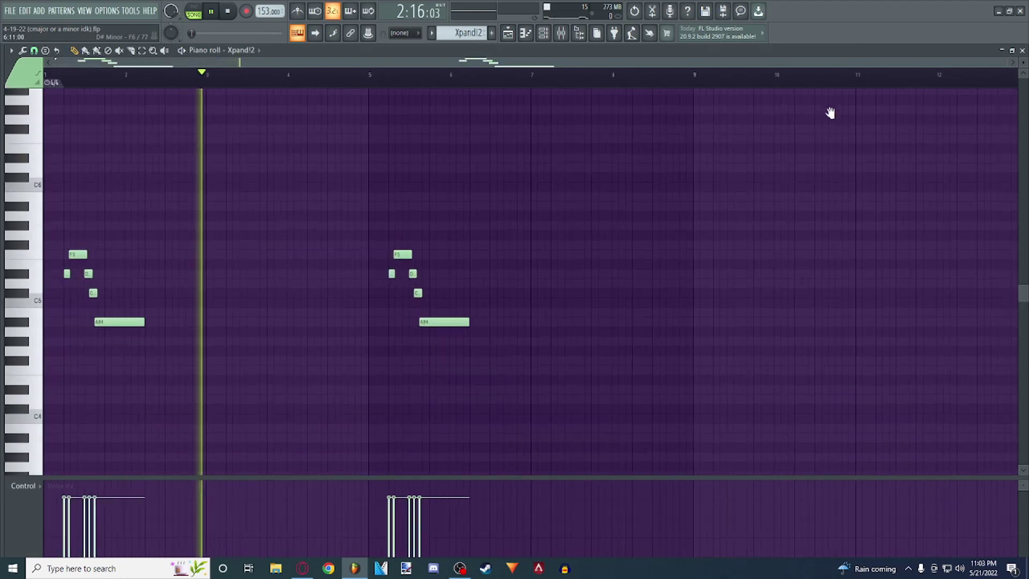
pyautogui.press('F6')
pyautogui.click(351, 336)
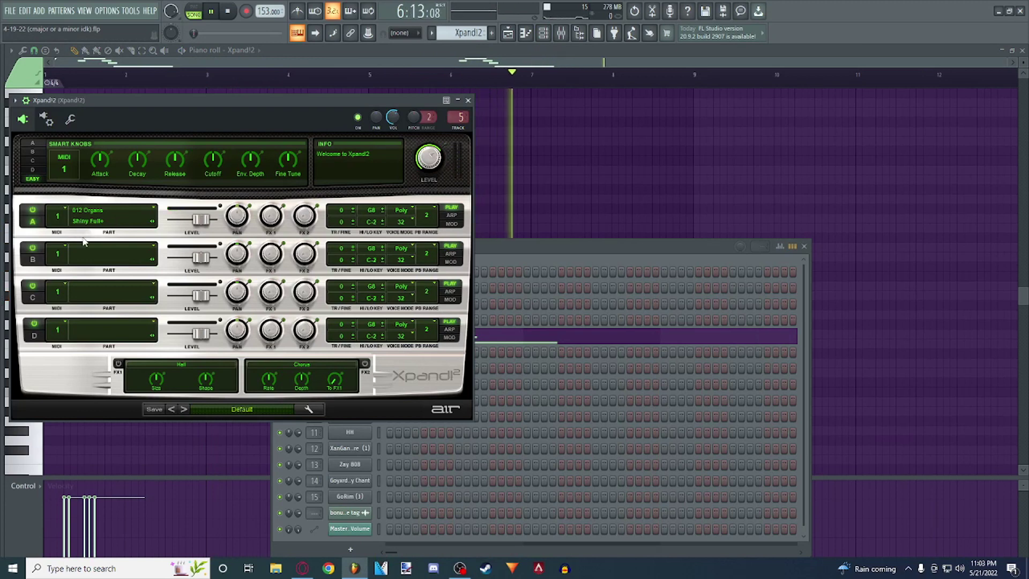
pyautogui.click(468, 100)
pyautogui.click(806, 246)
# Return to the playlist and play the loop with tracks 1 to 4 and track 6 unmuted alongside Xpand!2.
pyautogui.press('F5')
pyautogui.press('space')
pyautogui.press('space')
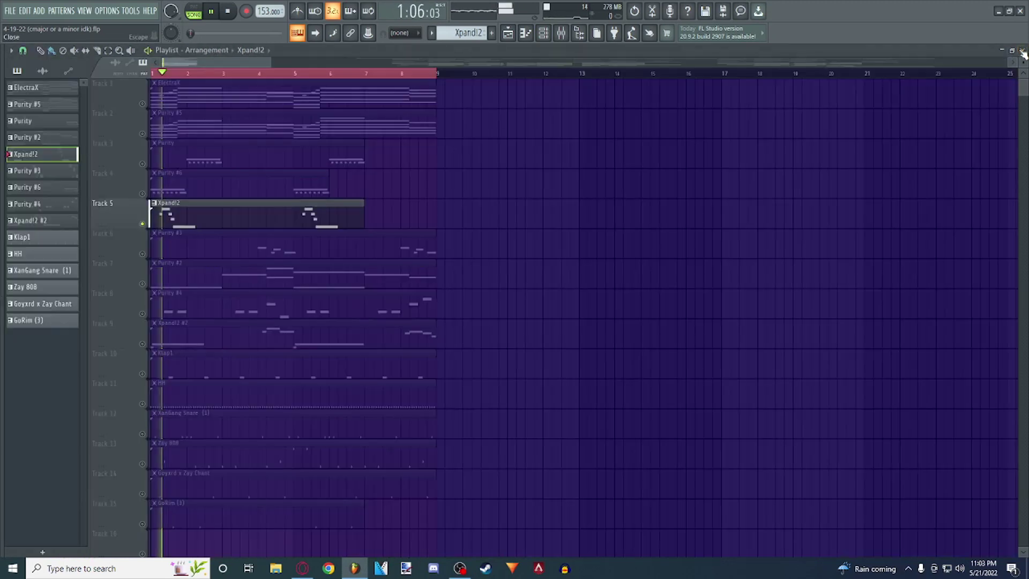
pyautogui.press('space')
pyautogui.moveTo(147, 105); pyautogui.dragTo(150, 167)
pyautogui.press('space')
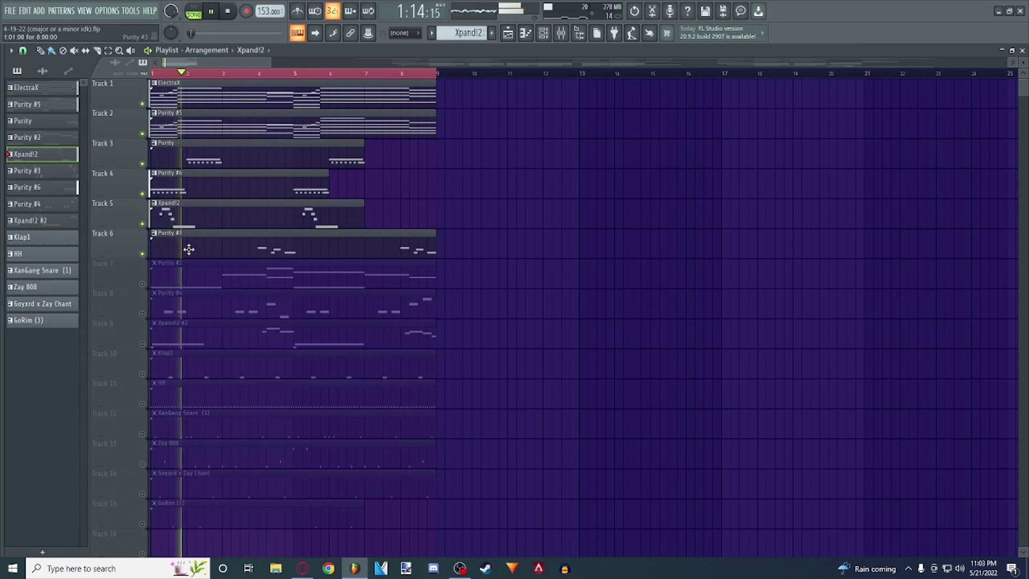
# Examine the Purity #3 pattern's notes and instrument preset, and return to the playlist.
pyautogui.doubleClick(189, 249)
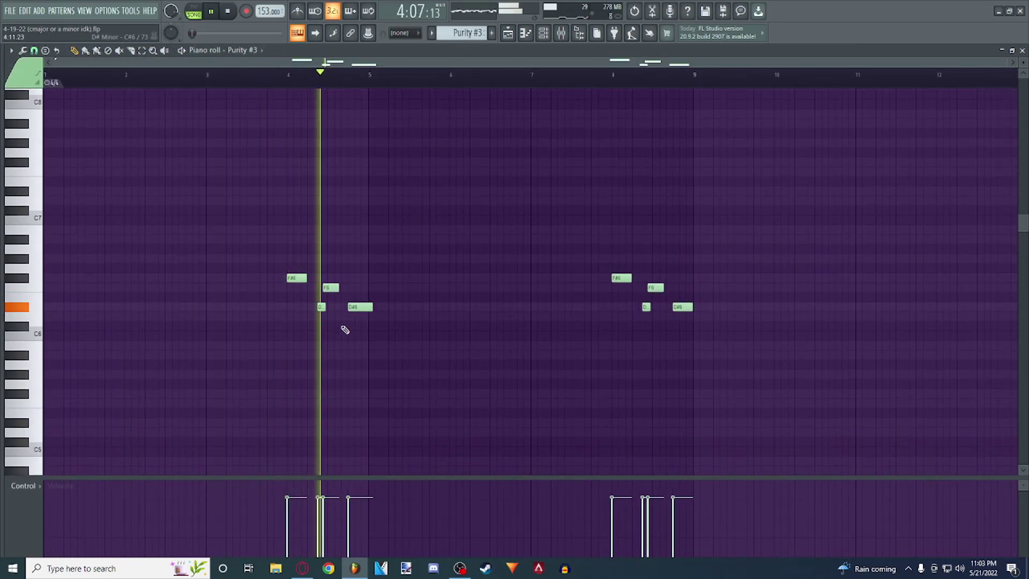
pyautogui.press('F6')
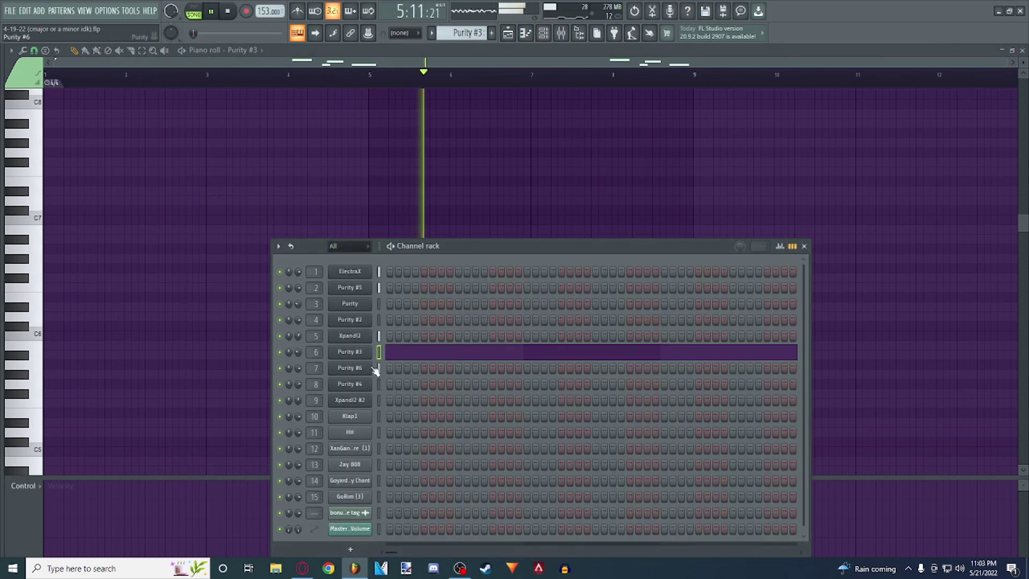
pyautogui.click(356, 351)
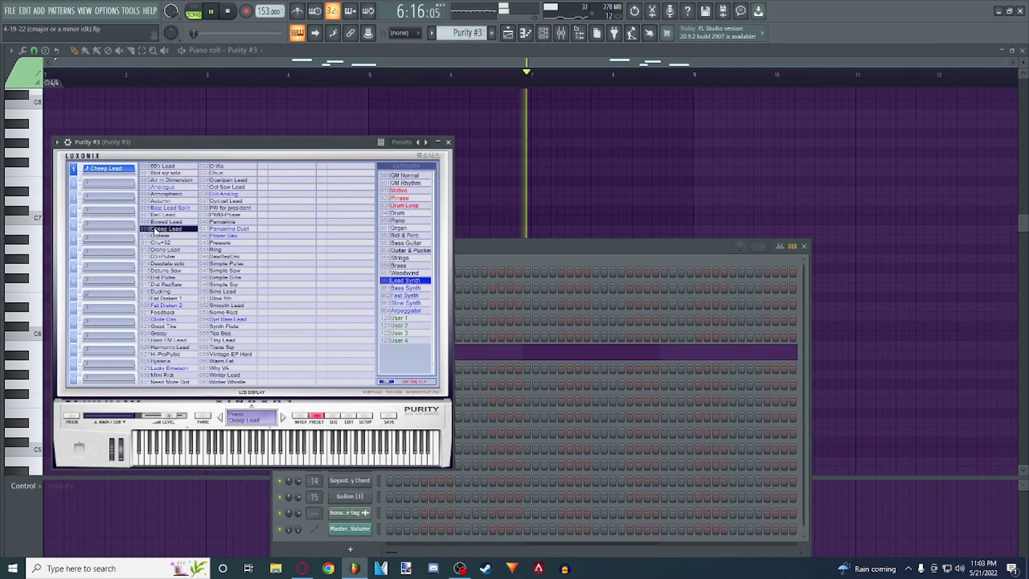
pyautogui.click(448, 142)
pyautogui.press('F6')
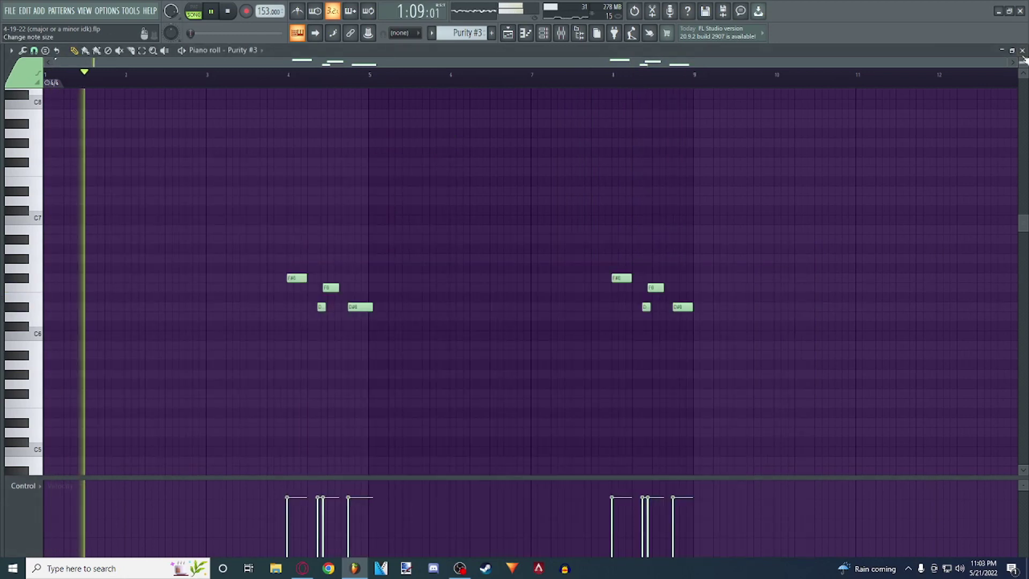
pyautogui.press('F5')
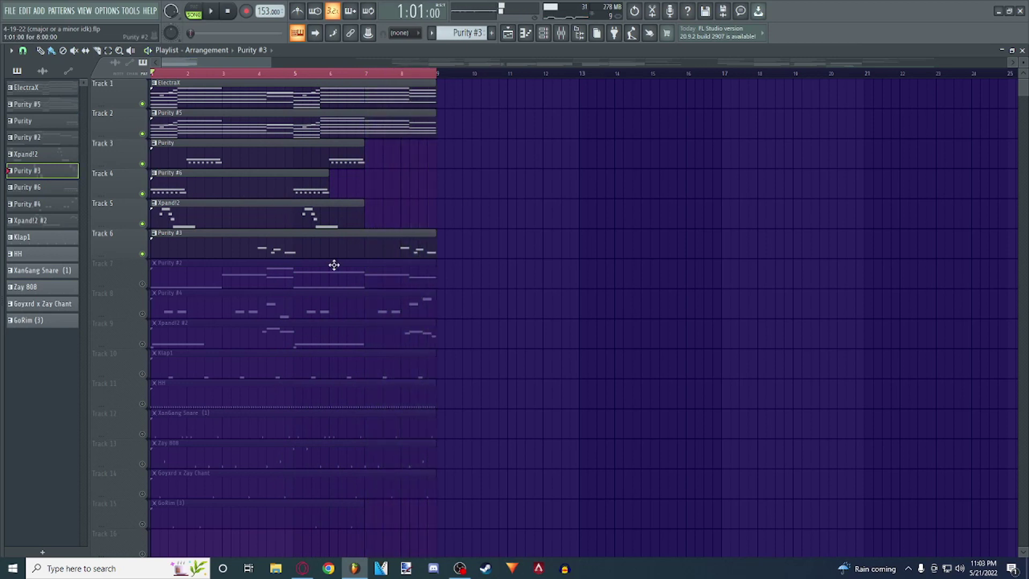
# Solo the Purity #2 track on track 7, and briefly view the Purity #3 instrument from the channel rack.
pyautogui.rightClick(143, 284)
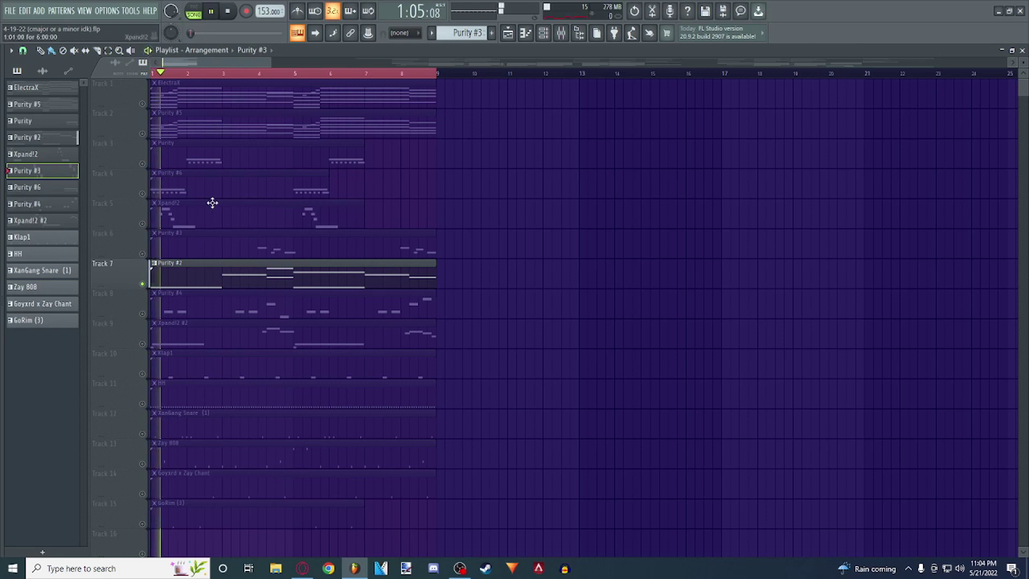
pyautogui.click(543, 33)
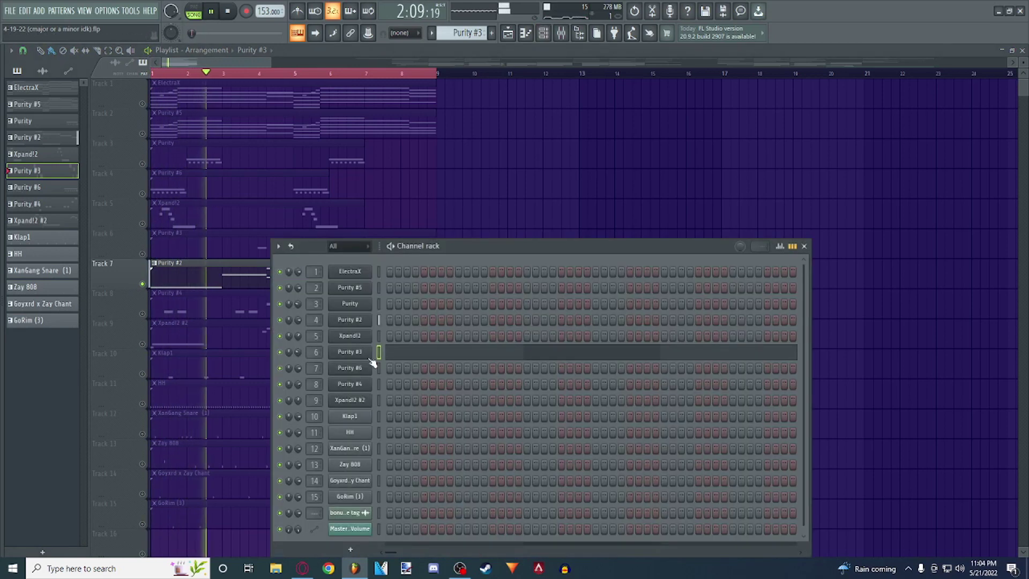
pyautogui.moveTo(435, 253); pyautogui.dragTo(599, 224)
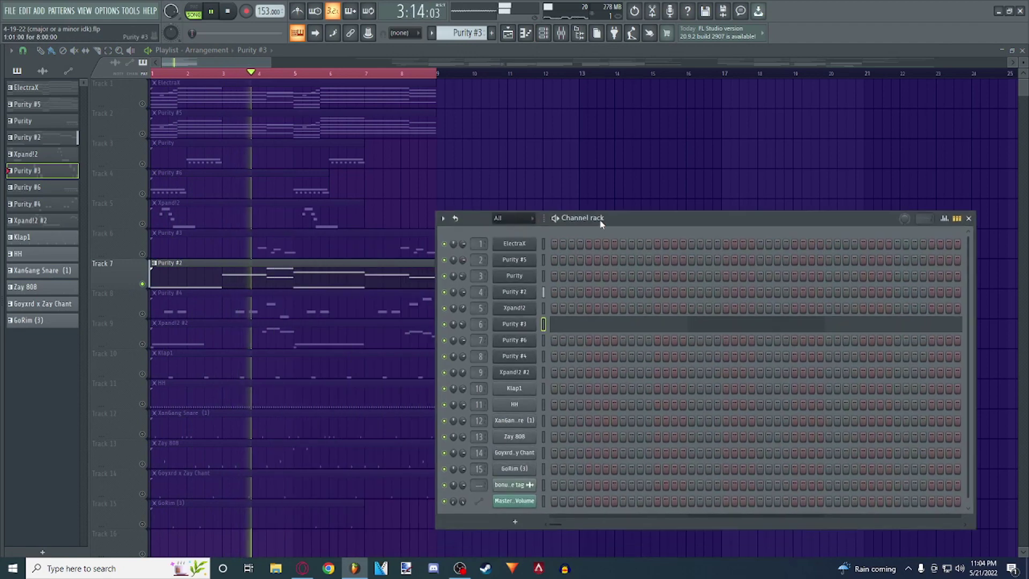
pyautogui.click(512, 324)
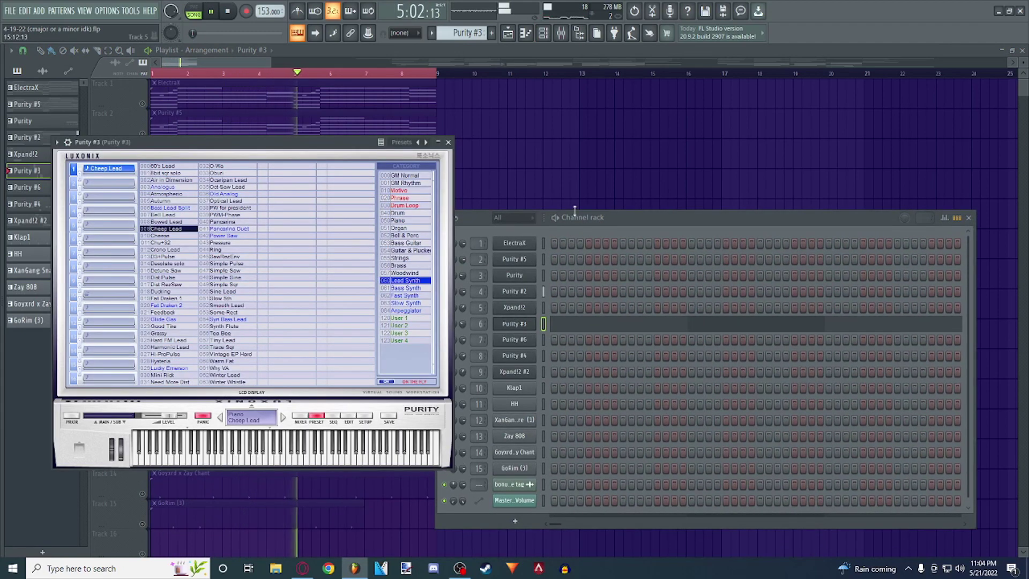
pyautogui.click(448, 143)
pyautogui.click(970, 218)
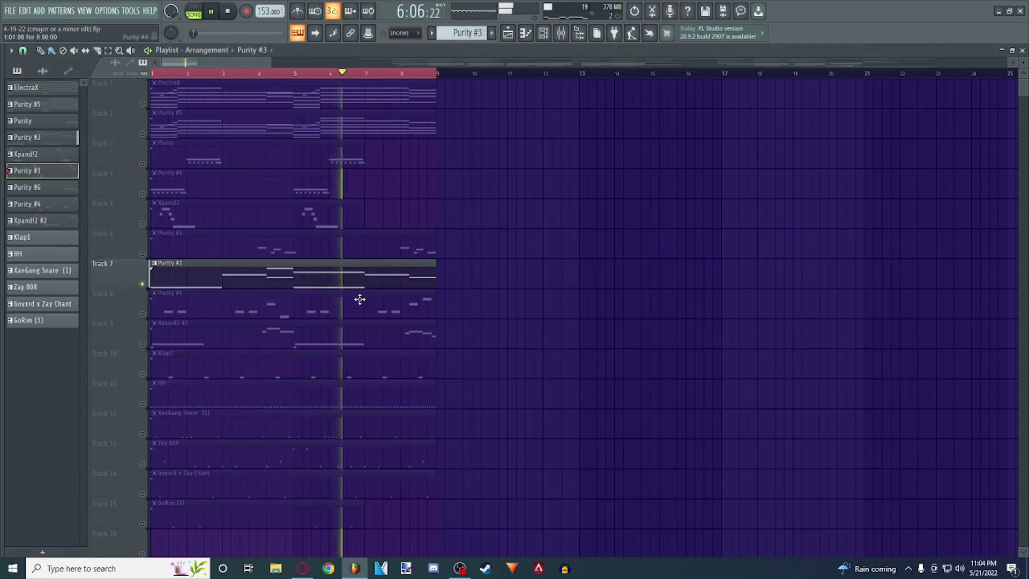
# Examine the Purity #2 pattern's notes and instrument preset while it plays, and return to the playlist.
pyautogui.doubleClick(236, 283)
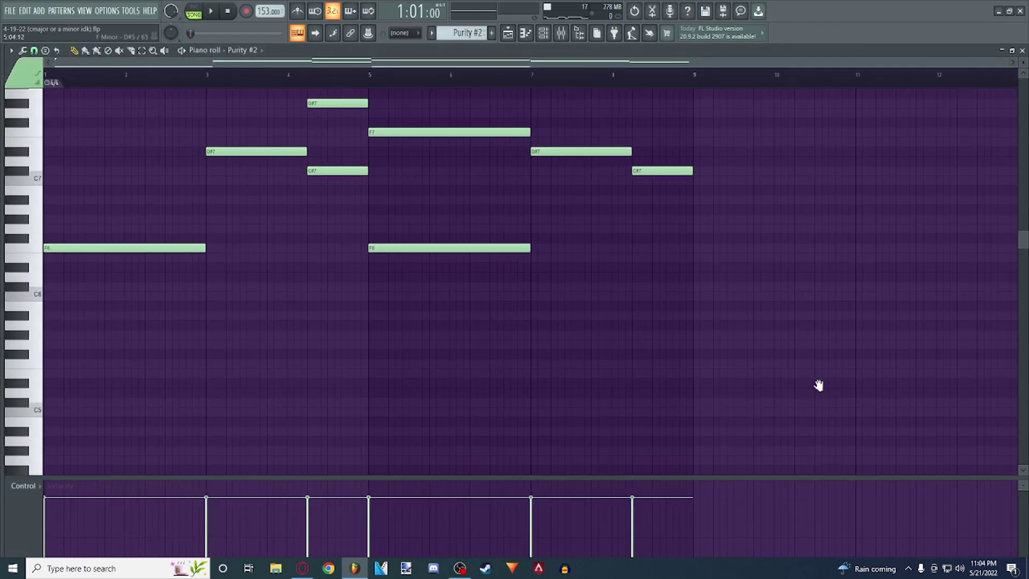
pyautogui.click(543, 34)
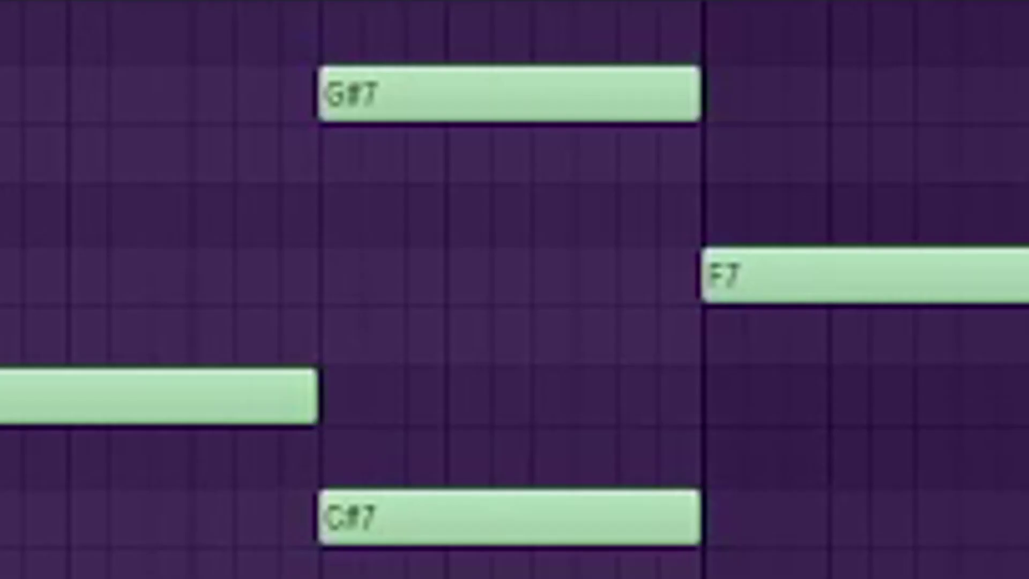
pyautogui.click(528, 292)
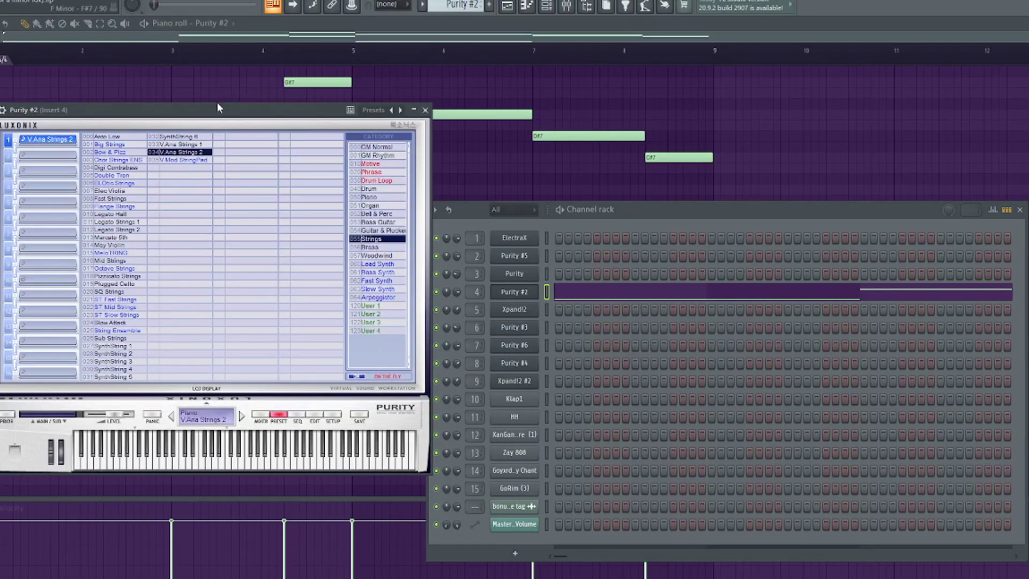
pyautogui.moveTo(200, 113); pyautogui.dragTo(742, 102)
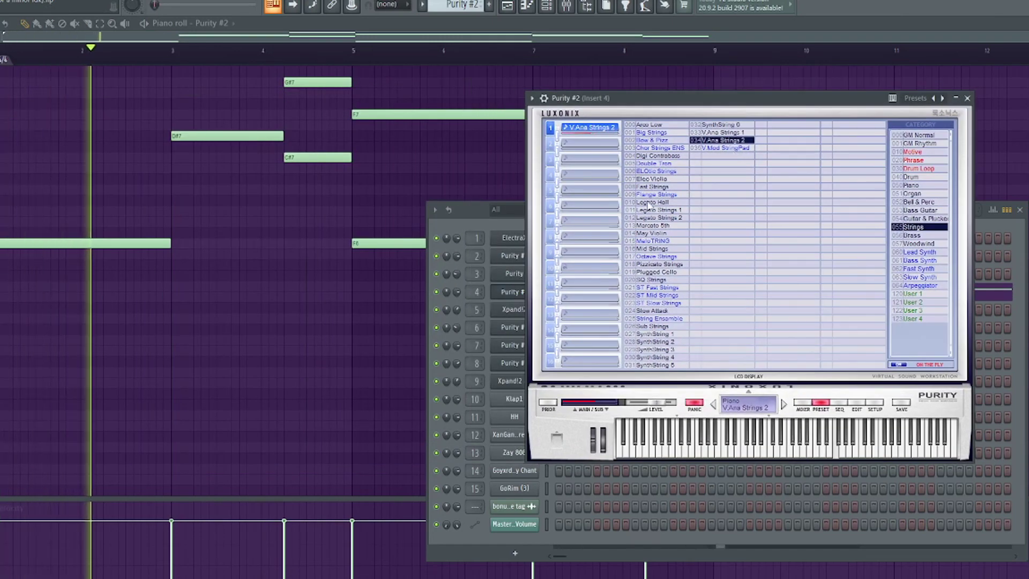
pyautogui.scroll(1, 408, 249)
pyautogui.scroll(1, 408, 250)
pyautogui.click(967, 98)
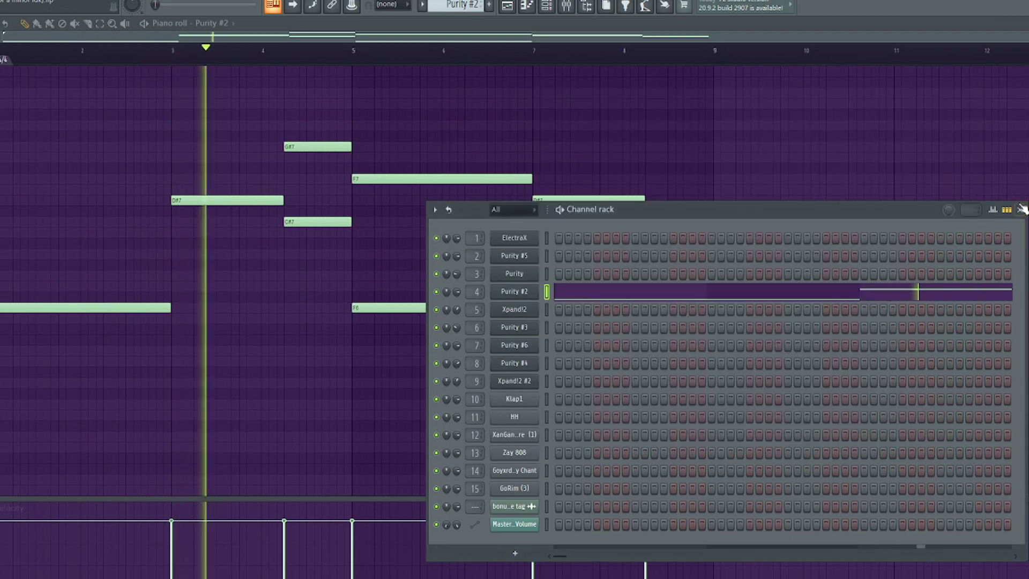
pyautogui.press('F6')
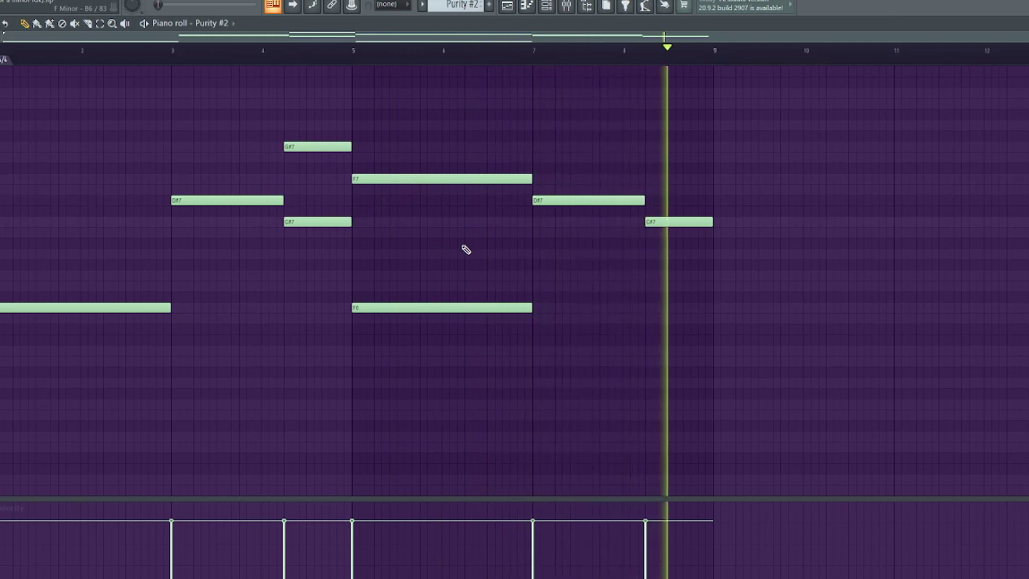
pyautogui.press('F5')
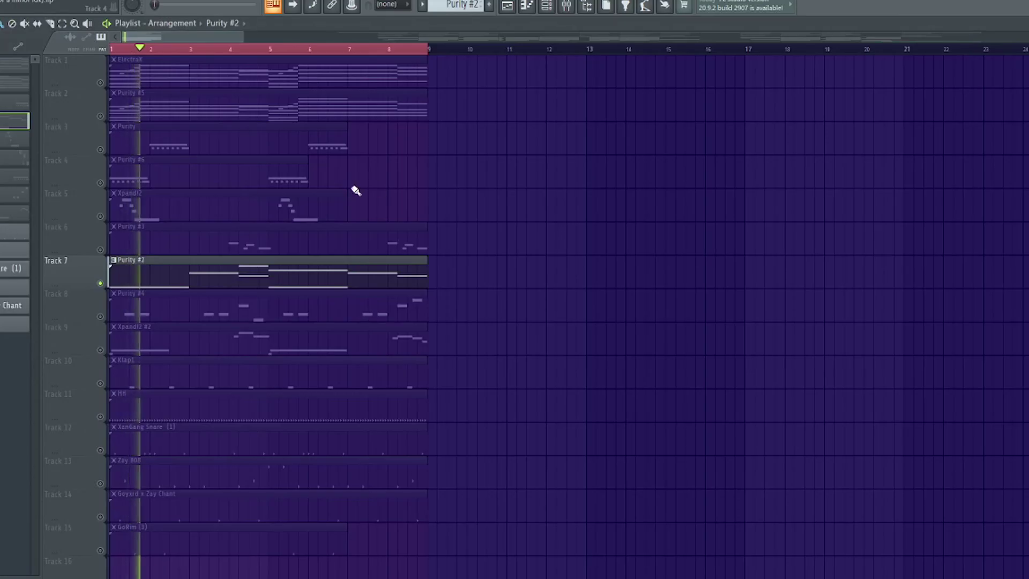
# Play the loop with Purity #5 unmuted alongside Purity #2, keeping the ElectraX track muted.
pyautogui.click(100, 82)
pyautogui.click(100, 116)
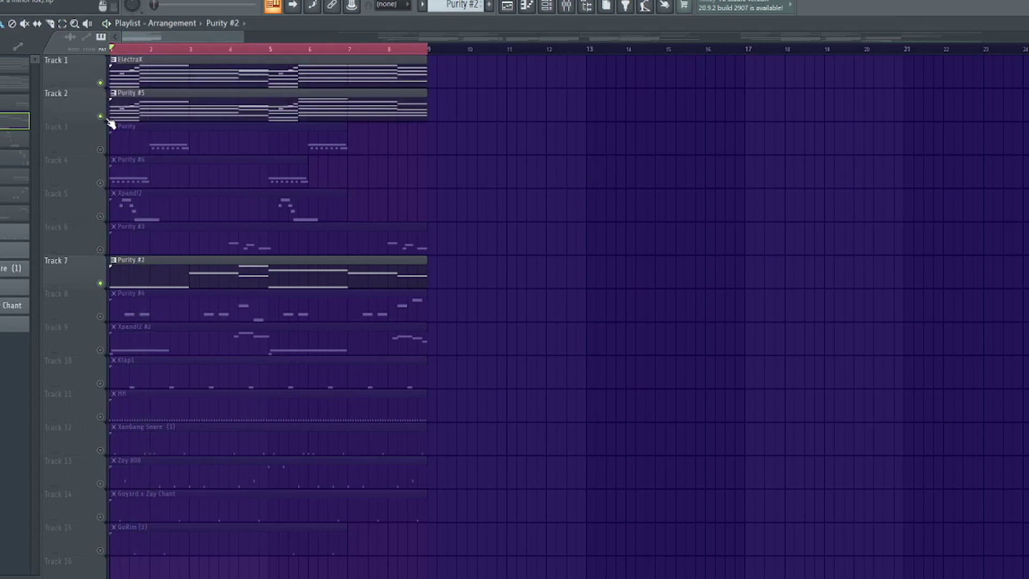
pyautogui.click(102, 83)
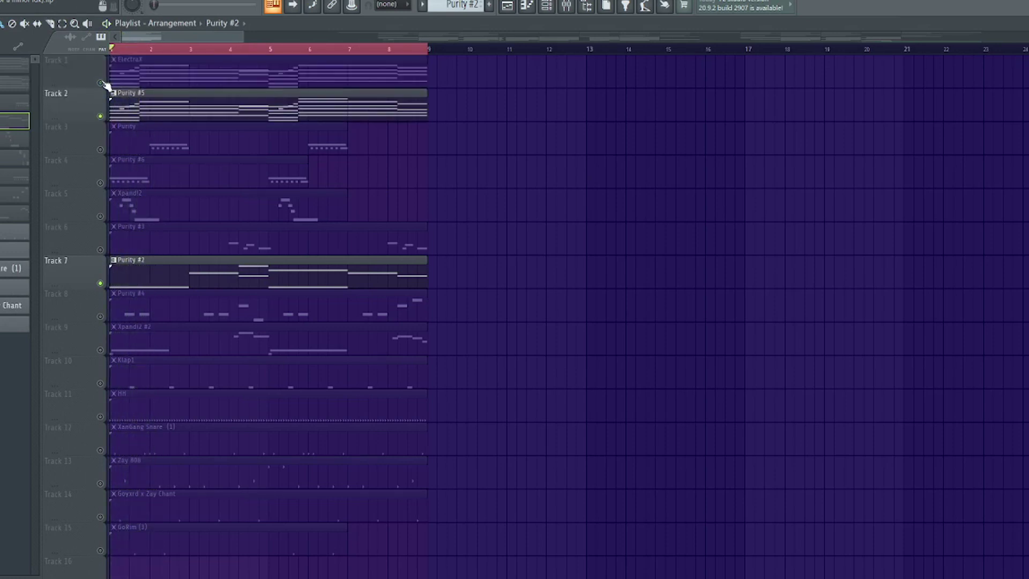
pyautogui.click(101, 116)
pyautogui.click(101, 116)
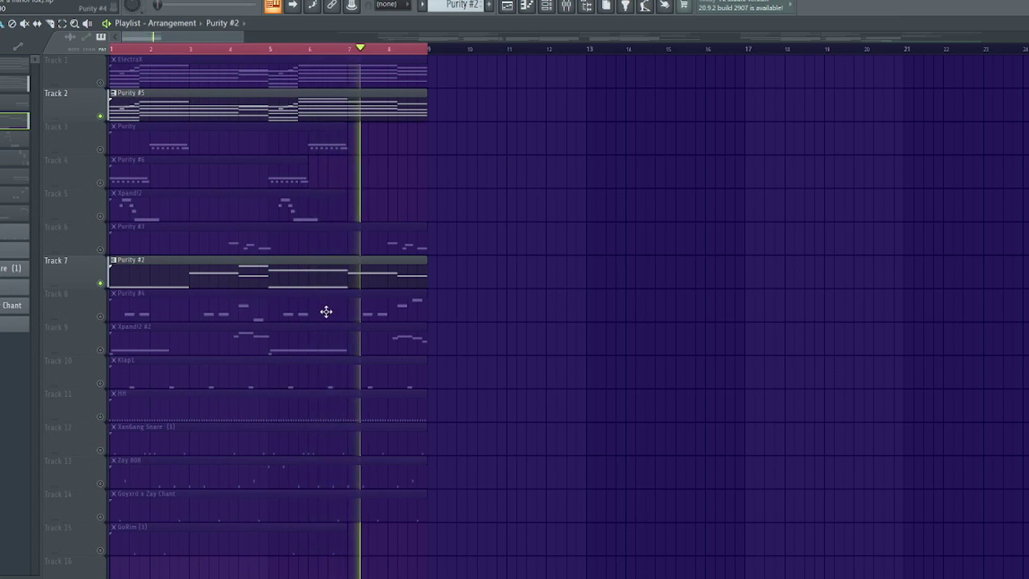
# Unmute the Purity #4 track on track 8, examine its notes and instrument preset, and return to the playlist.
pyautogui.click(101, 316)
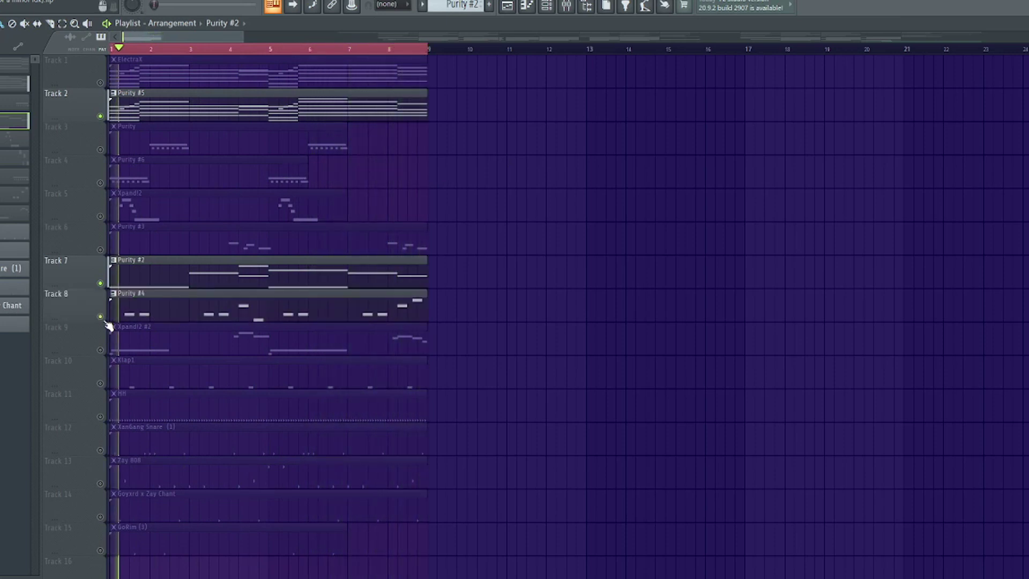
pyautogui.doubleClick(167, 304)
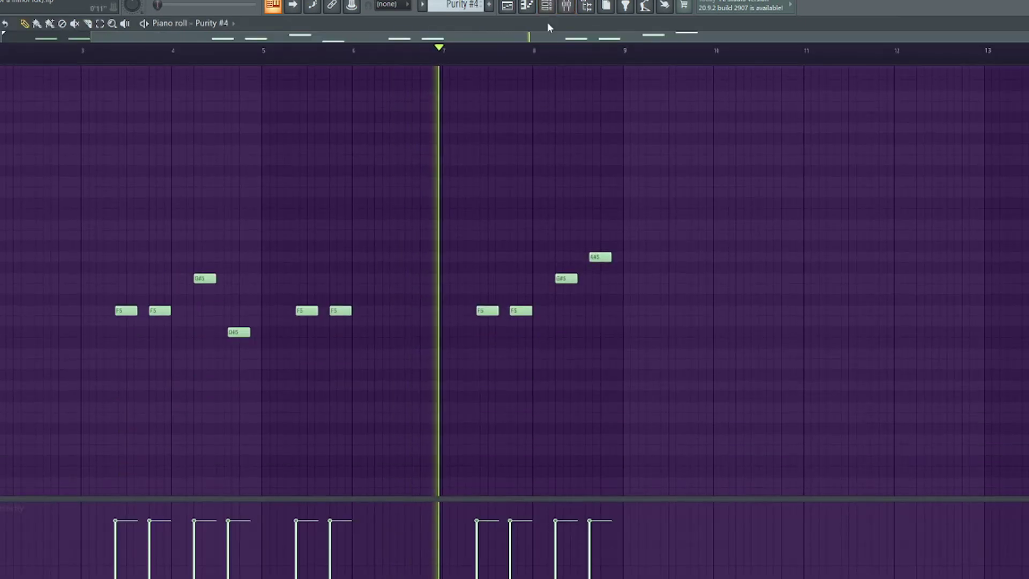
pyautogui.press('F6')
pyautogui.click(521, 367)
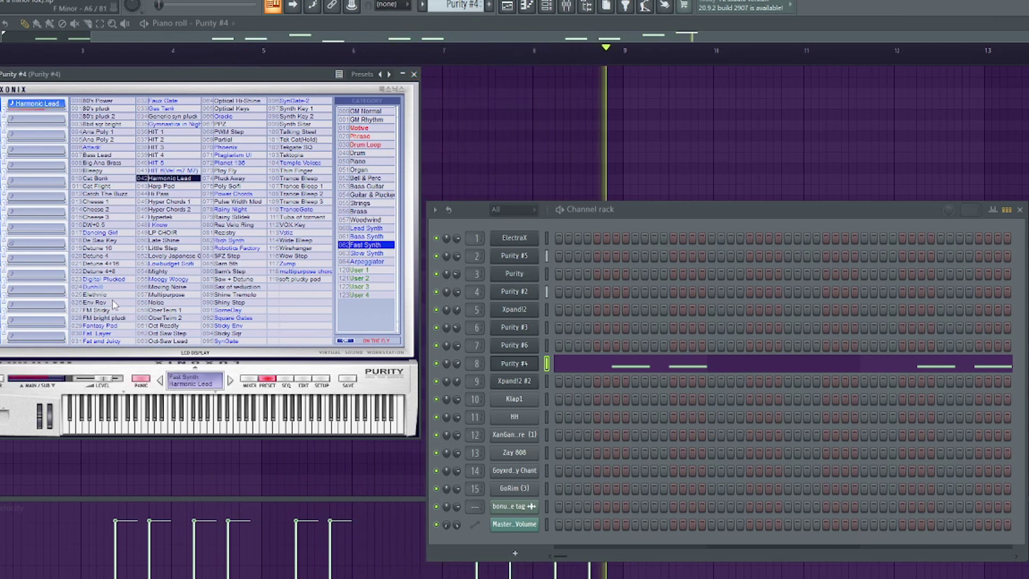
pyautogui.click(414, 74)
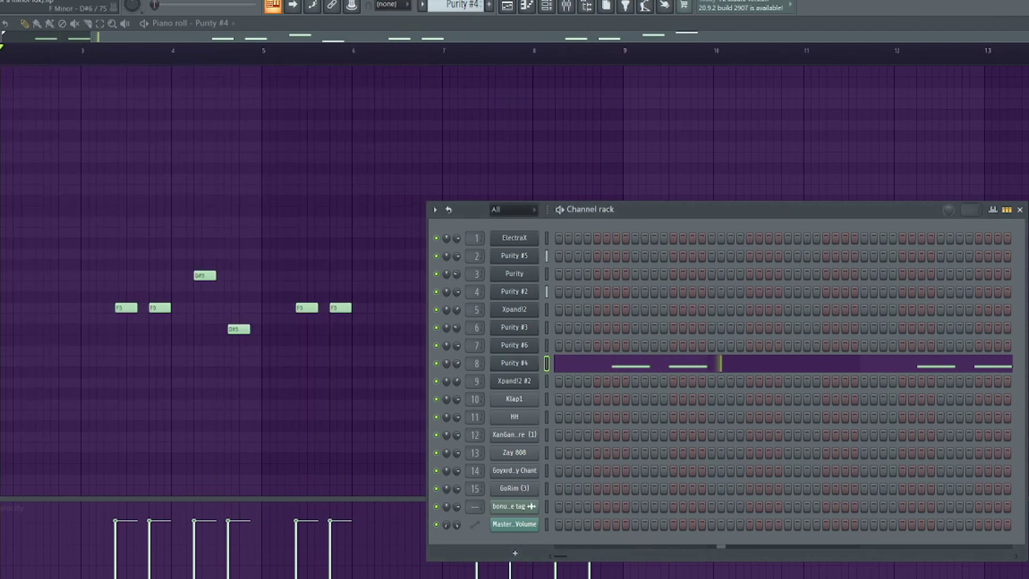
pyautogui.press('F6')
pyautogui.press('F5')
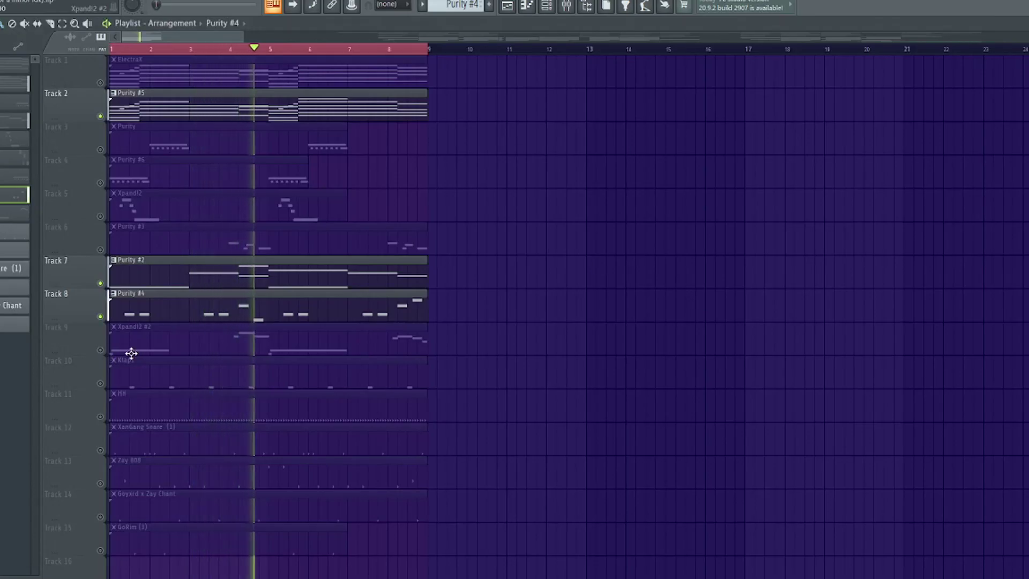
# Unmute the Xpand!2 #2 track on track 9 and examine its instrument patch.
pyautogui.click(101, 350)
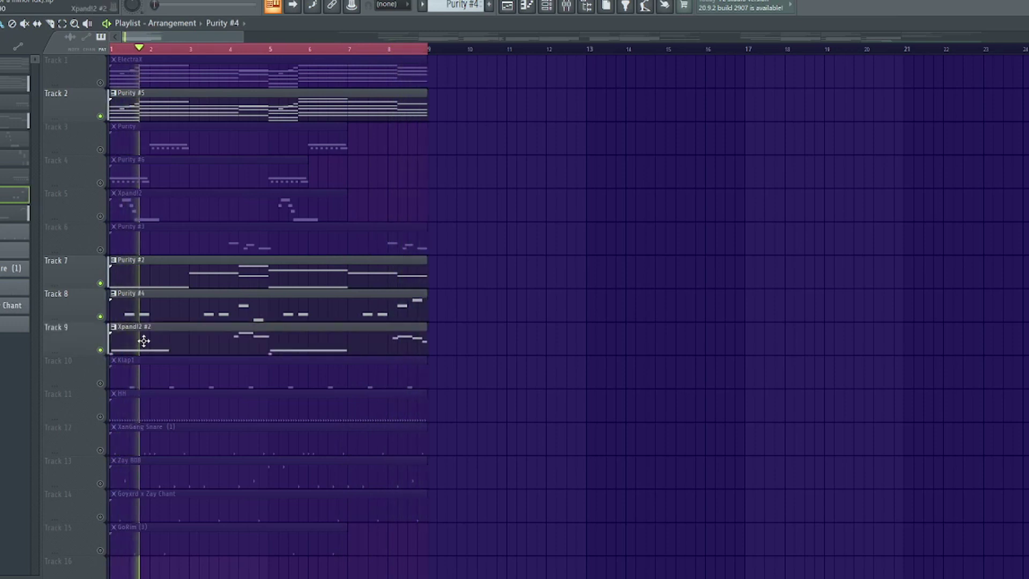
pyautogui.click(546, 6)
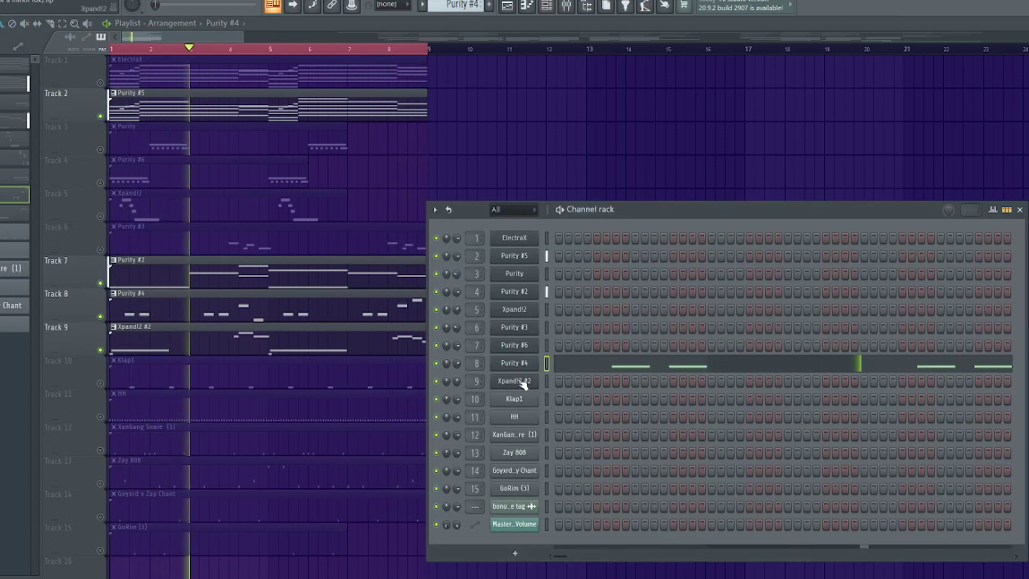
pyautogui.click(515, 381)
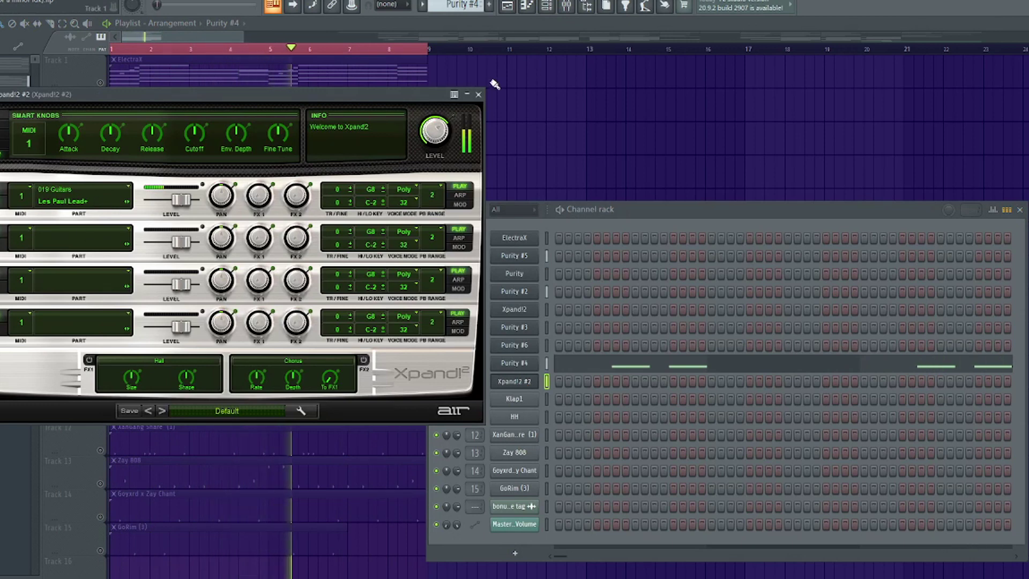
pyautogui.click(483, 95)
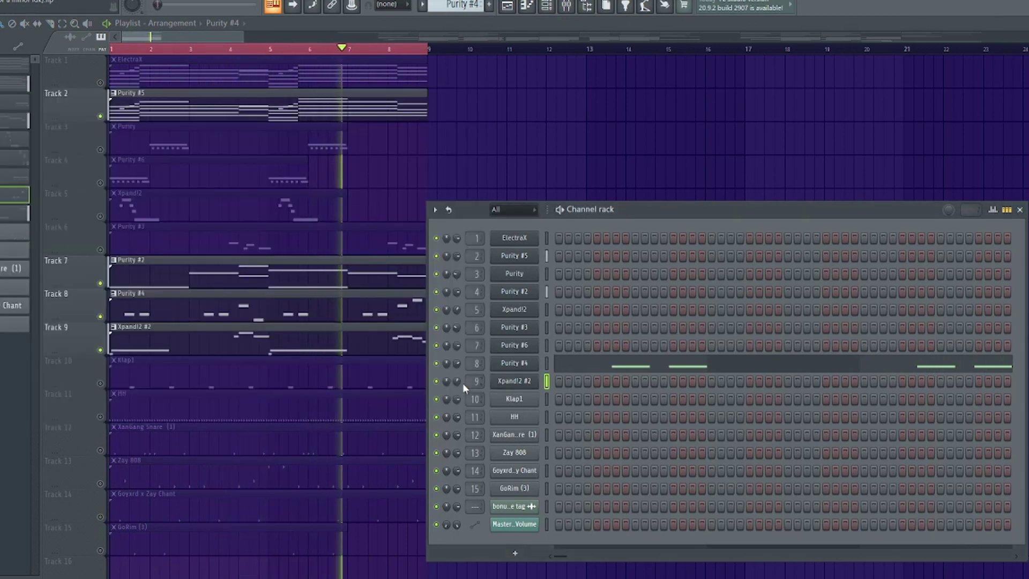
# Unmute ElectraX, Purity, Purity #6, Purity #3 and Xpand!2 so all nine melody tracks play together.
pyautogui.click(100, 83)
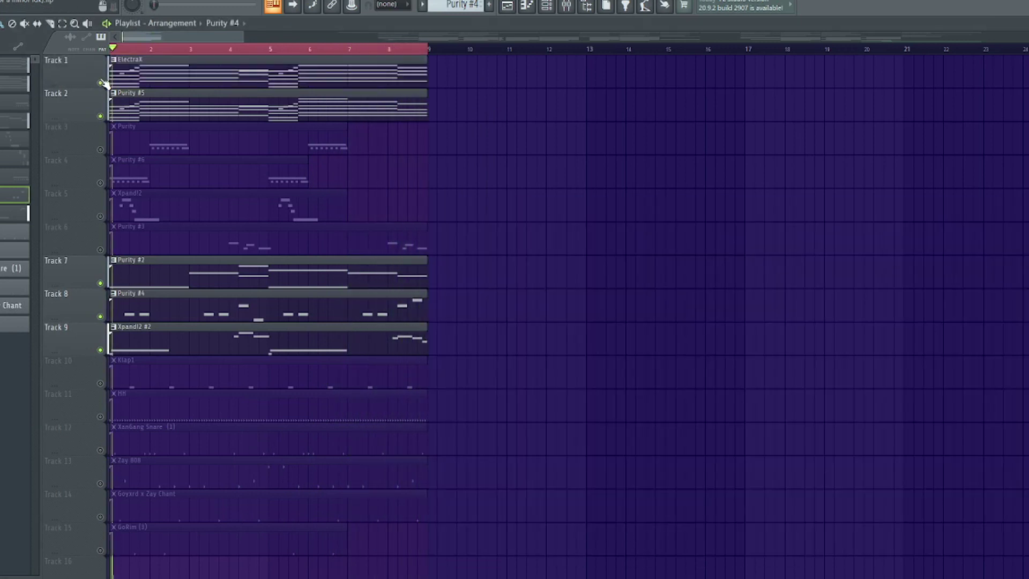
pyautogui.click(100, 149)
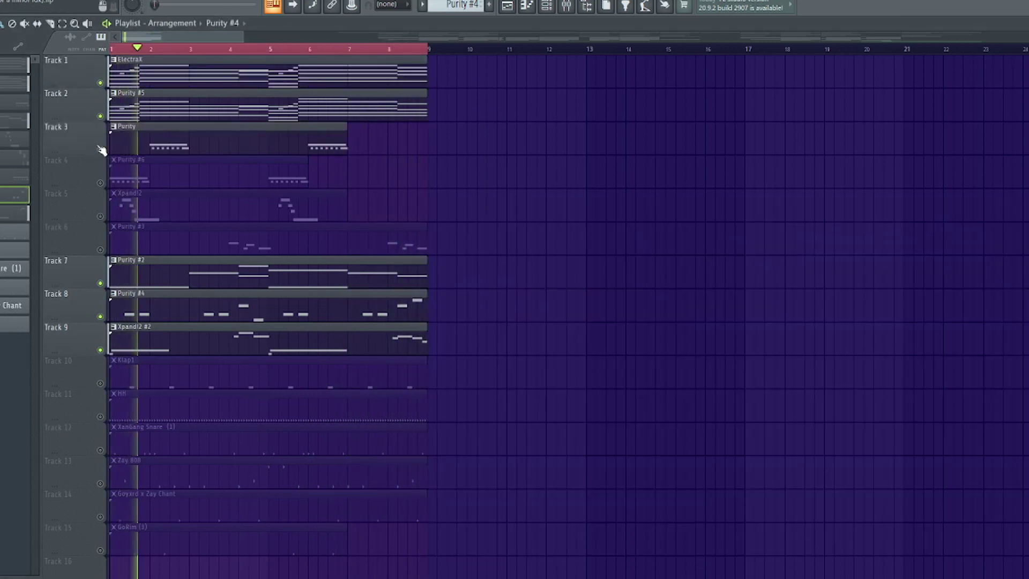
pyautogui.click(100, 183)
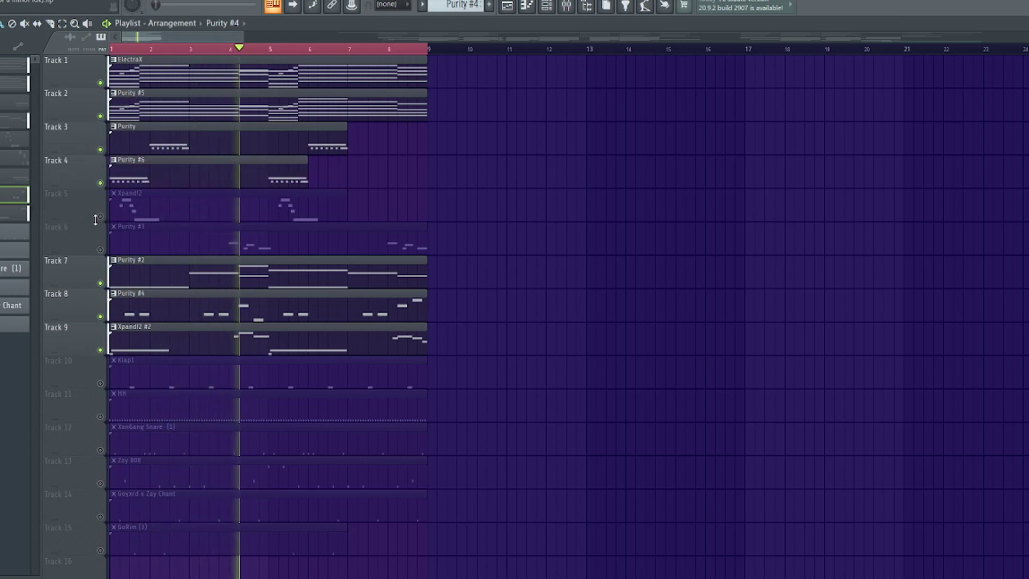
pyautogui.click(101, 250)
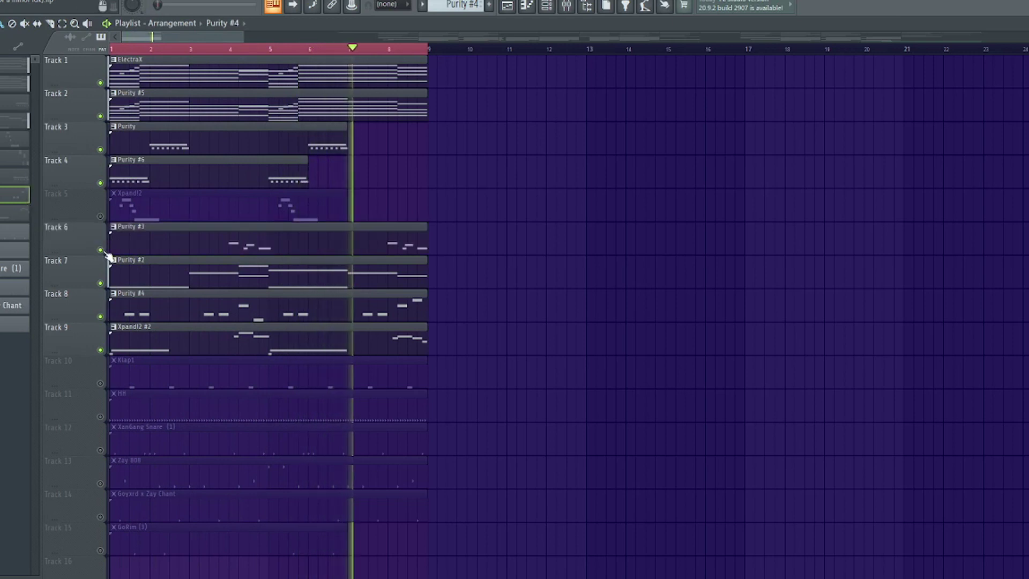
pyautogui.click(100, 216)
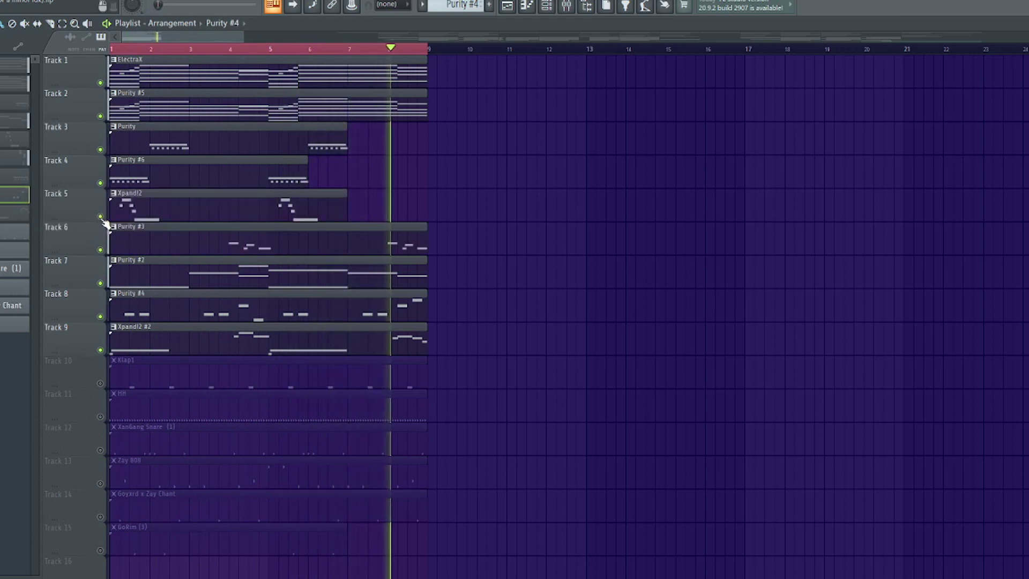
# Bring the Klap1, HH and Zay 808 tracks into the playing loop with the full melody.
pyautogui.click(100, 383)
pyautogui.click(101, 417)
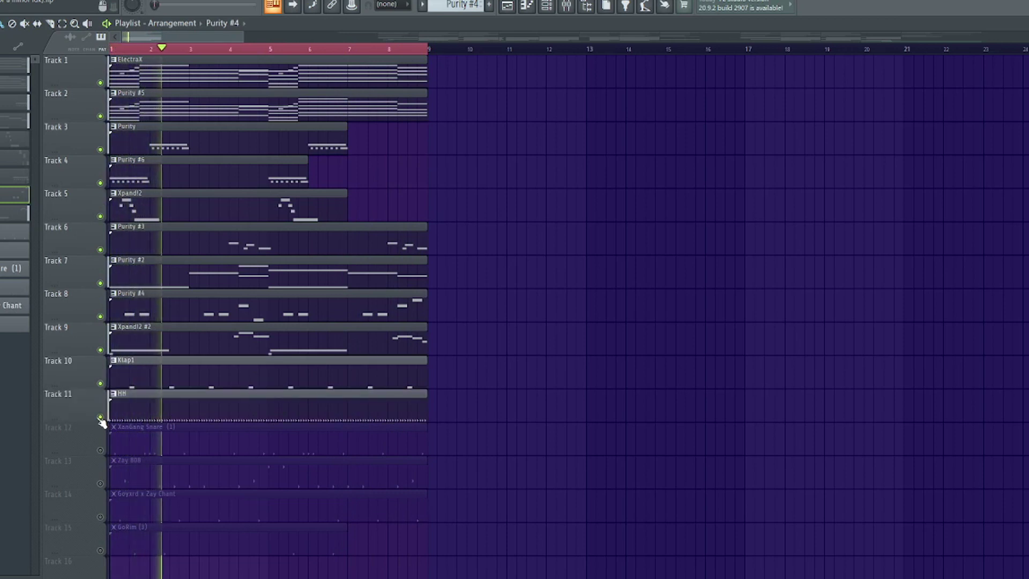
pyautogui.click(100, 489)
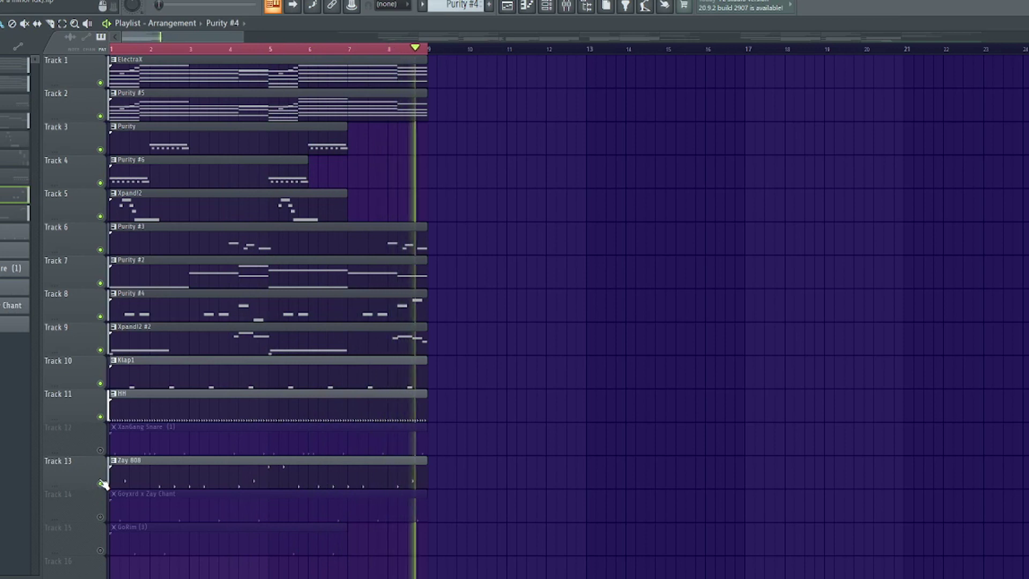
# Isolate the Klap1, HH and XanGang Snare (1) tracks, and examine the snare pattern's notes.
pyautogui.keyDown('ctrl'); pyautogui.click(101, 384); pyautogui.keyUp('ctrl')
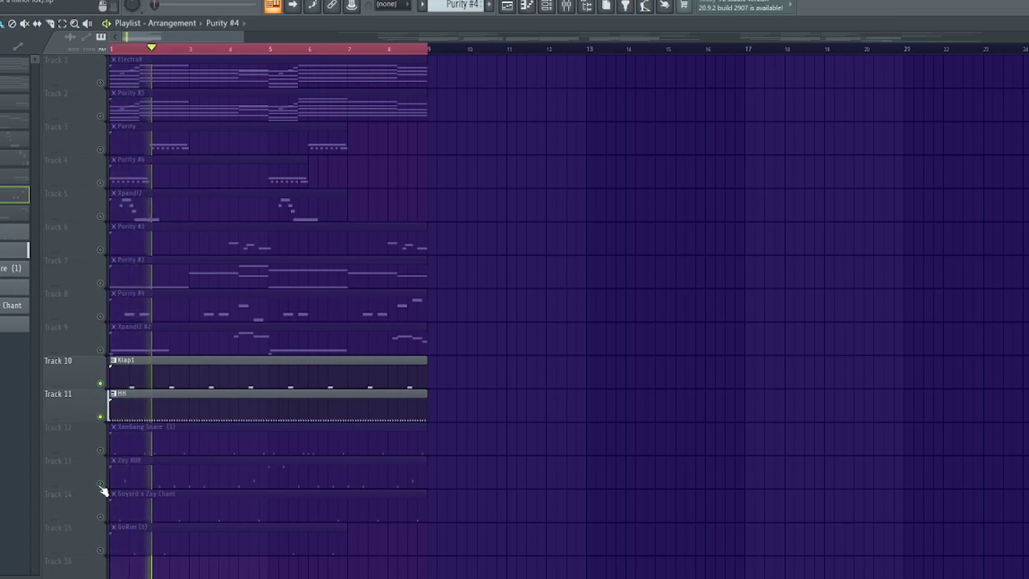
pyautogui.click(101, 451)
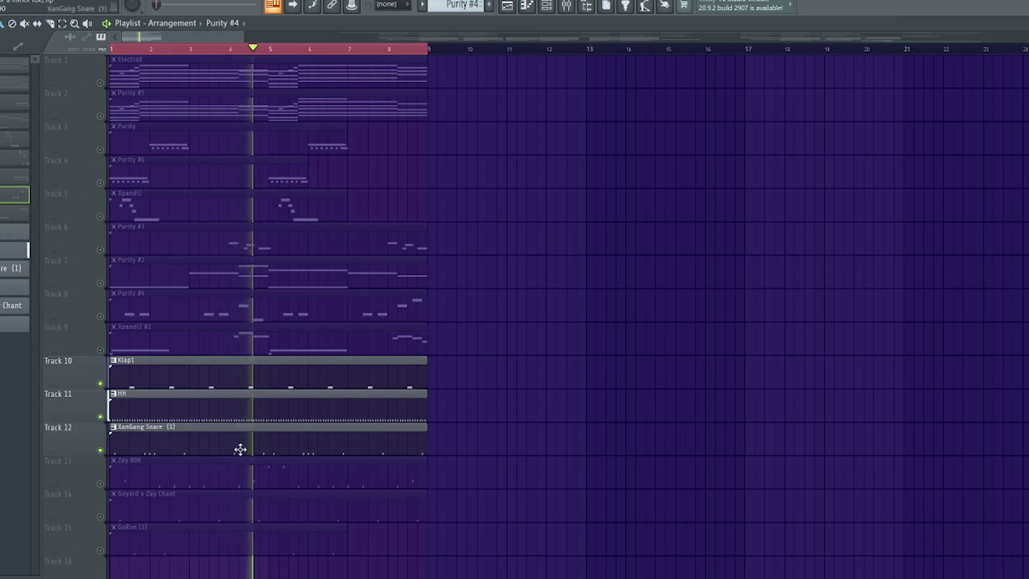
pyautogui.doubleClick(269, 453)
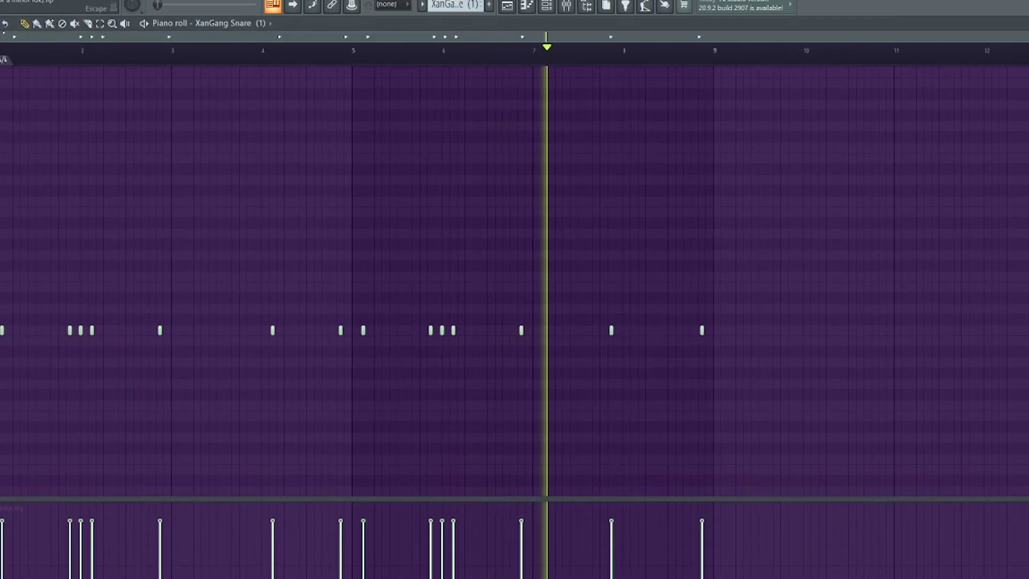
pyautogui.click(1027, 23)
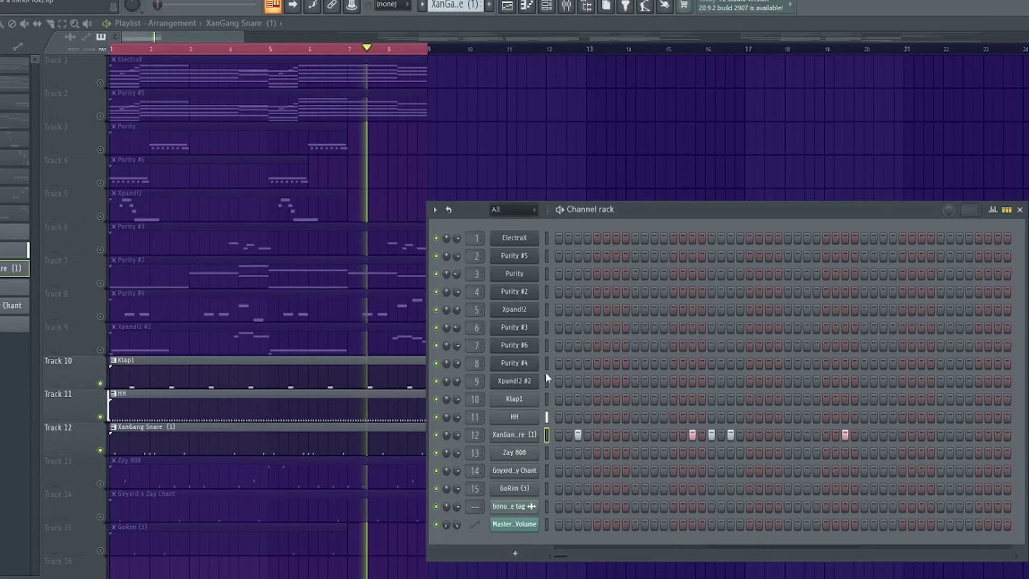
# Unmute the Goyxrd x Zay Chant and GoRim (3) percussion tracks, and bring the Purity #5 melody on track 2 into the loop.
pyautogui.click(100, 516)
pyautogui.click(100, 550)
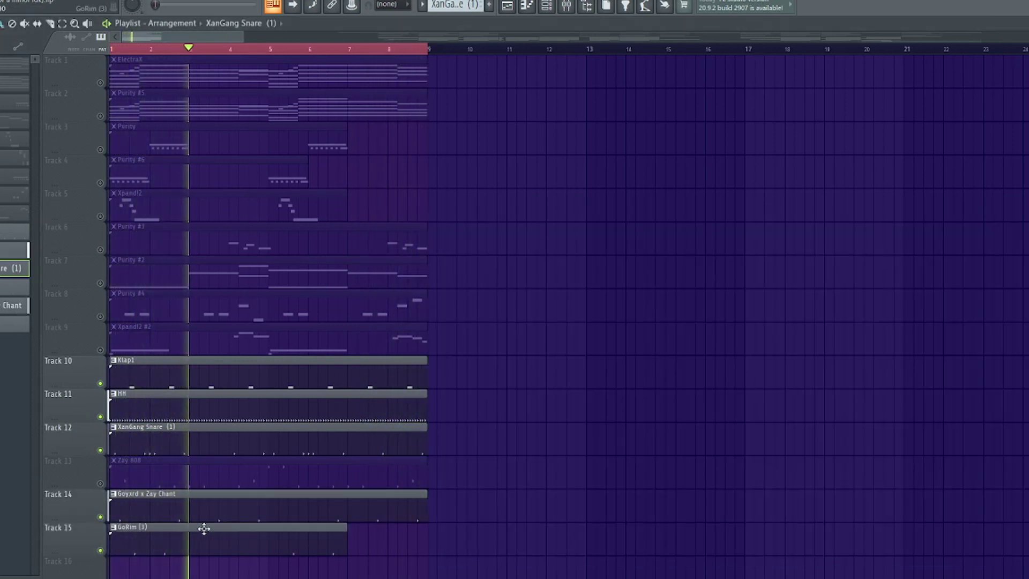
pyautogui.scroll(-3, 214, 241)
pyautogui.scroll(1, 191, 52)
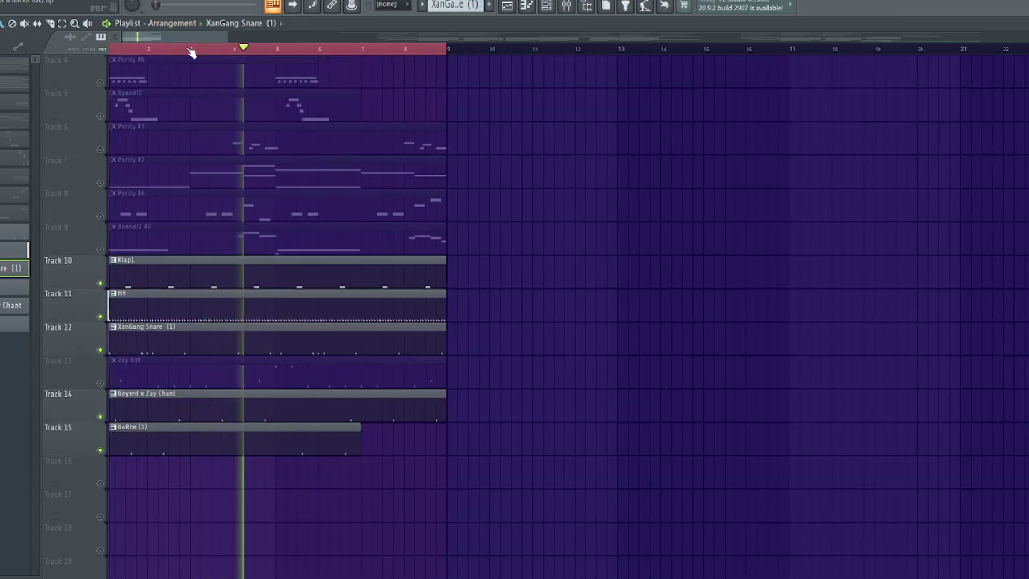
pyautogui.scroll(2, 191, 52)
pyautogui.scroll(1, 740, 471)
pyautogui.scroll(-1, 697, 466)
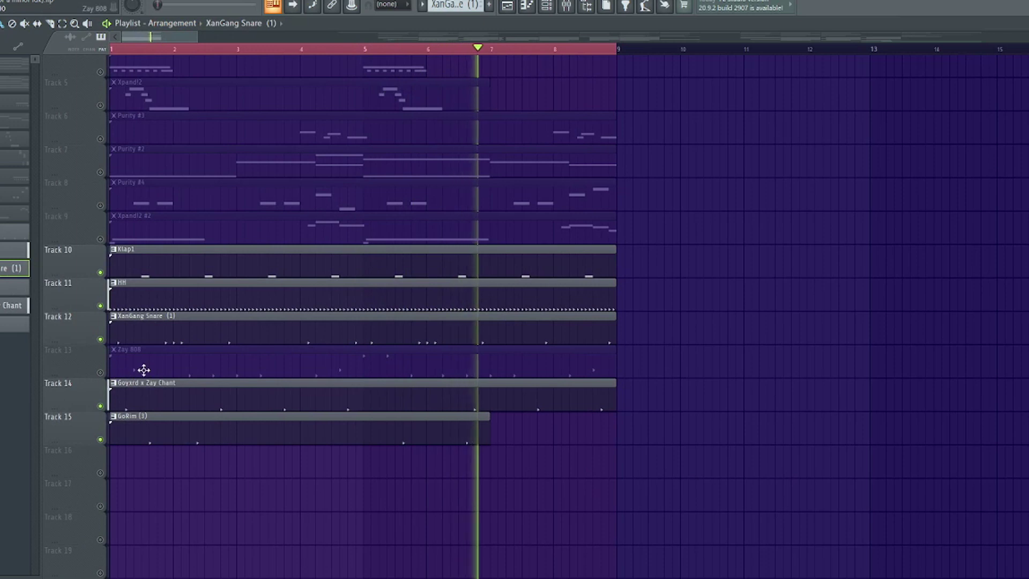
pyautogui.scroll(3, 737, 298)
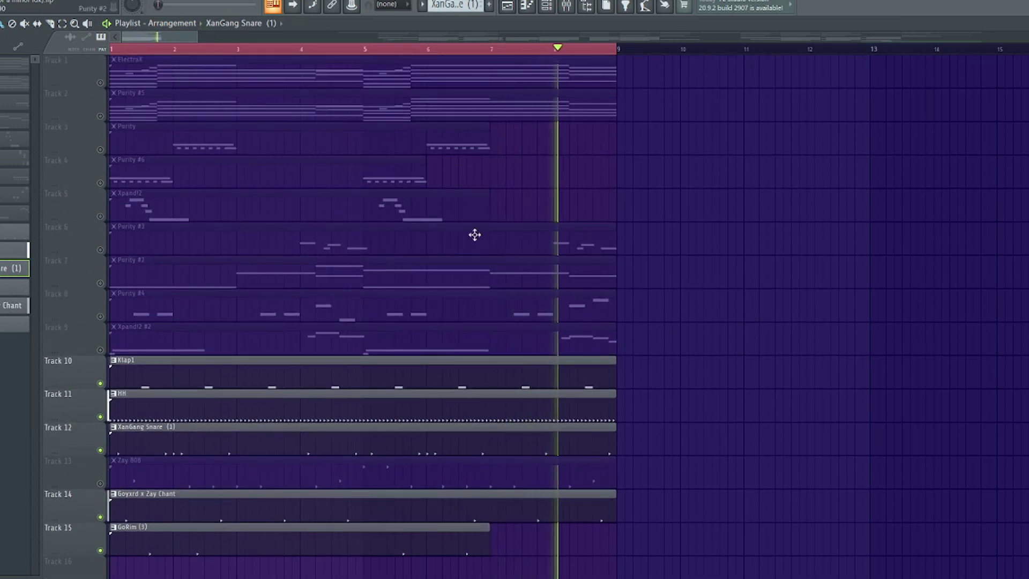
pyautogui.click(100, 116)
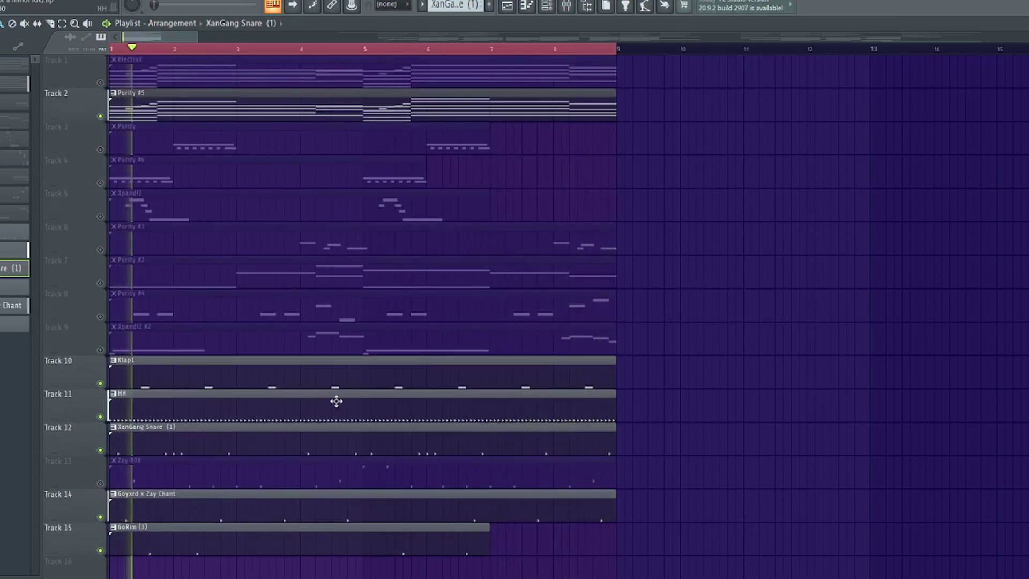
# Examine the Zay 808 pattern's notes in the piano roll and unmute its track in the playing loop.
pyautogui.scroll(-2, 292, 423)
pyautogui.doubleClick(253, 402)
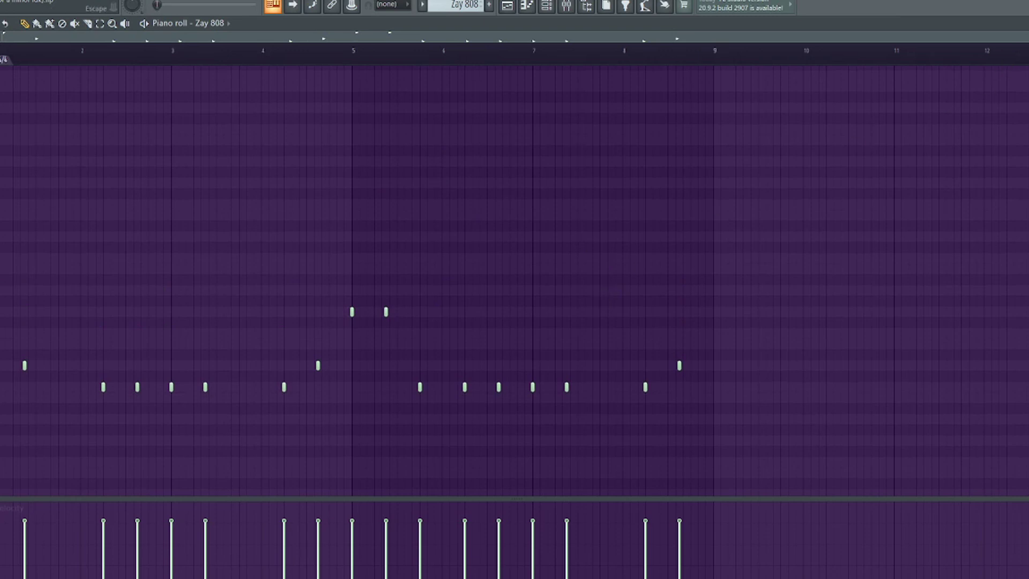
pyautogui.press('Escape')
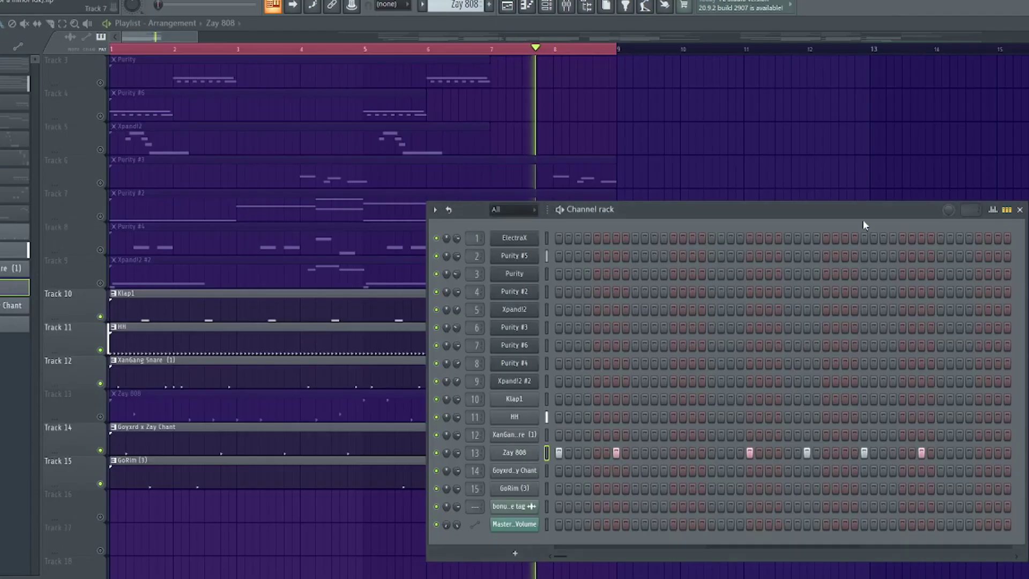
pyautogui.press('F6')
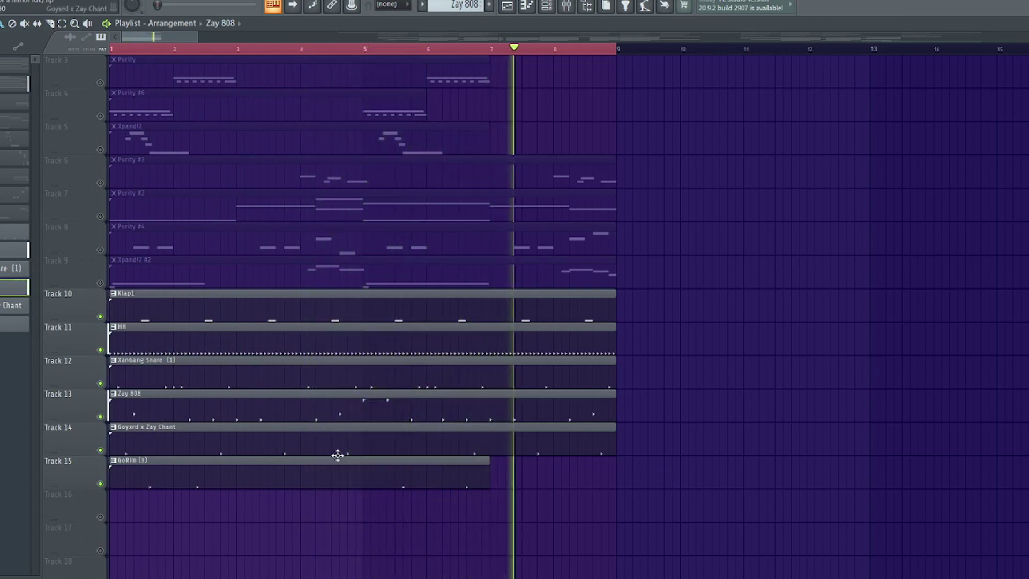
# Unmute the ElectraX track and melody tracks 3 to 9 so the full melody plays with all the drums.
pyautogui.scroll(2, 99, 142)
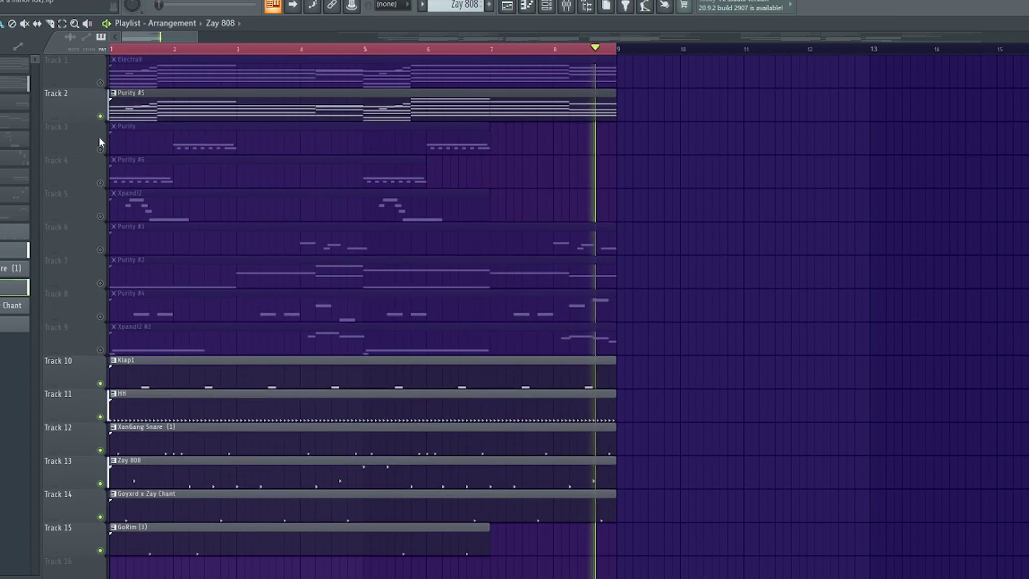
pyautogui.click(101, 83)
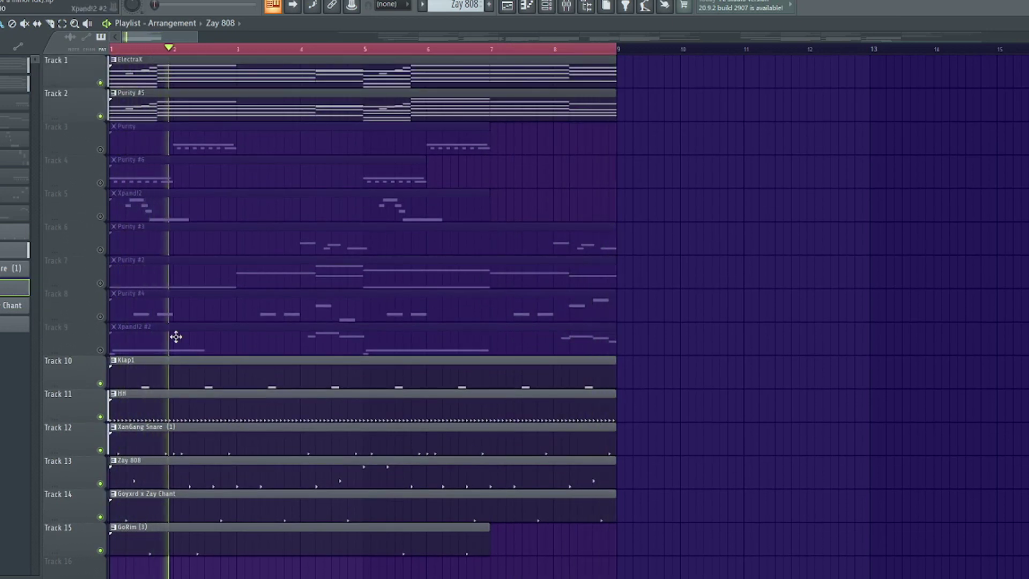
pyautogui.click(101, 150)
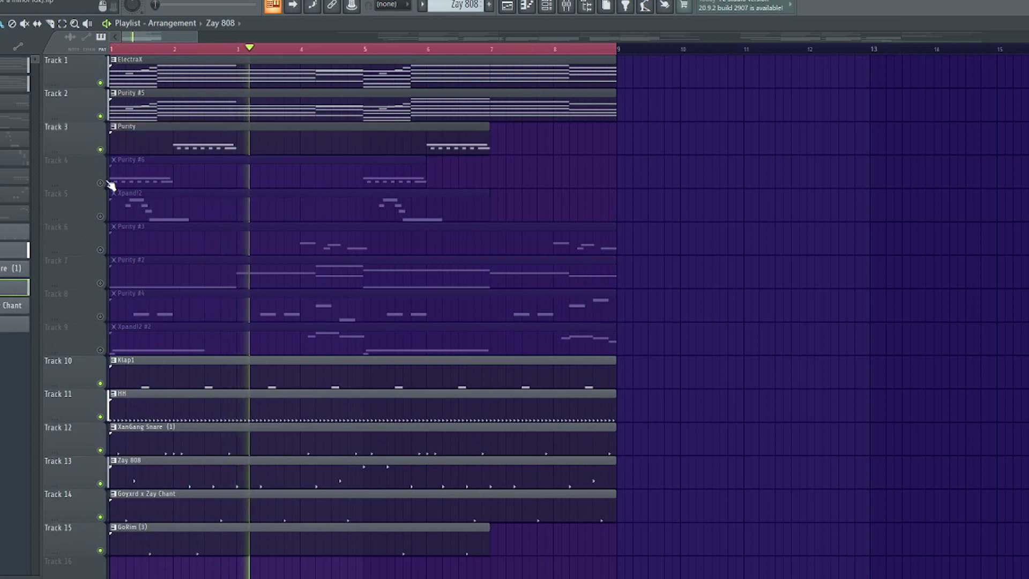
pyautogui.click(101, 183)
pyautogui.click(100, 250)
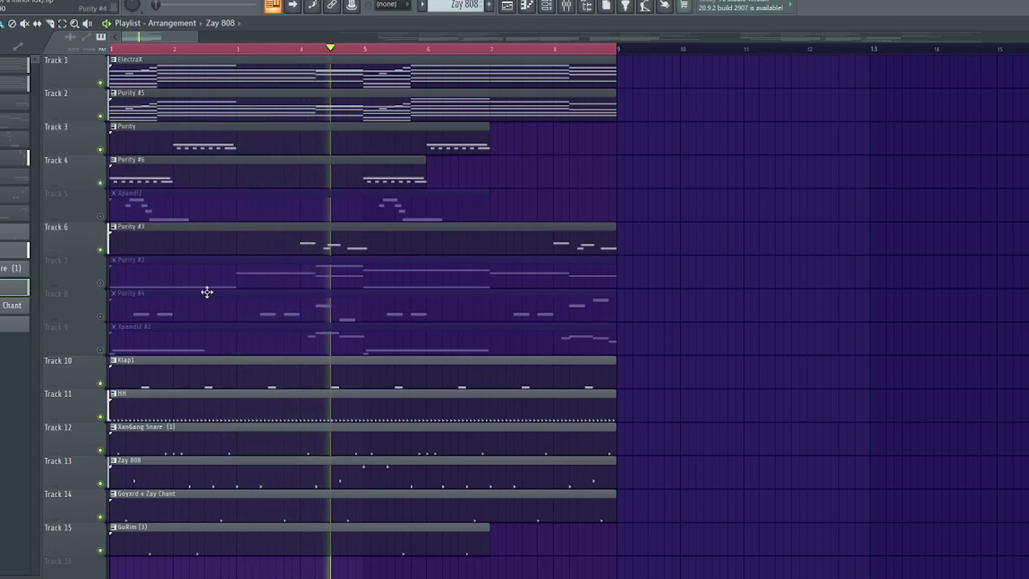
pyautogui.click(100, 216)
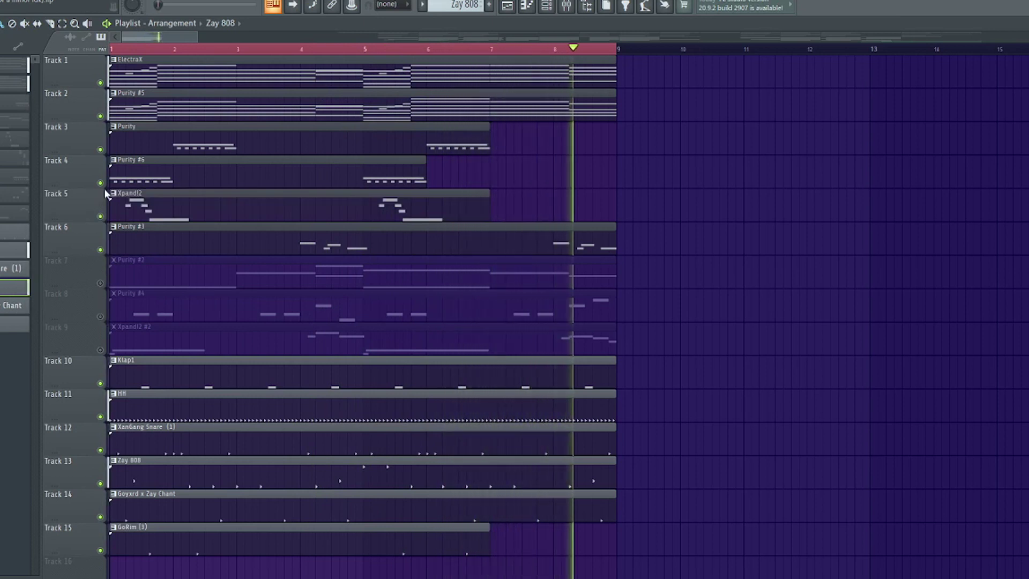
pyautogui.click(100, 350)
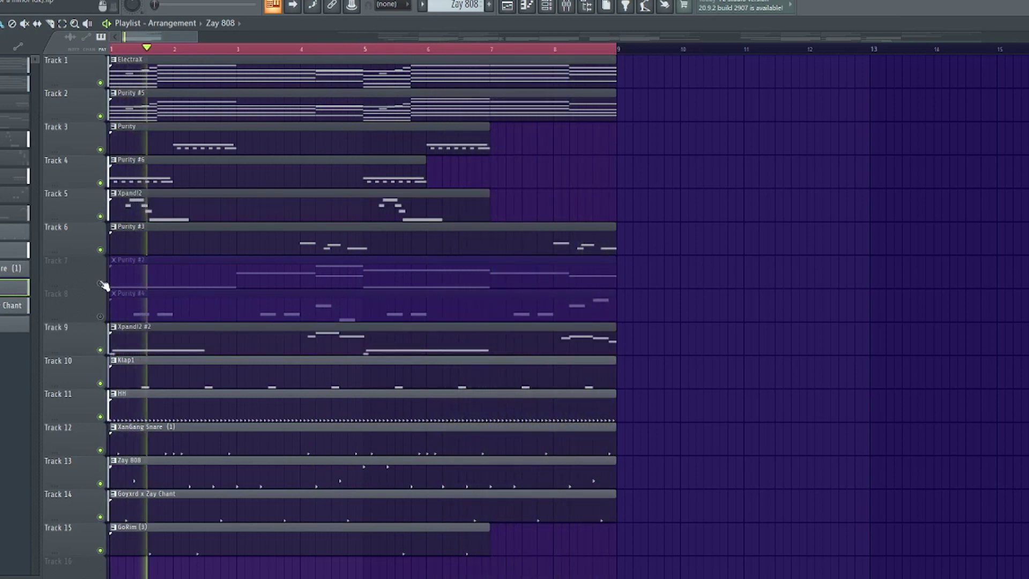
pyautogui.click(100, 283)
pyautogui.click(100, 317)
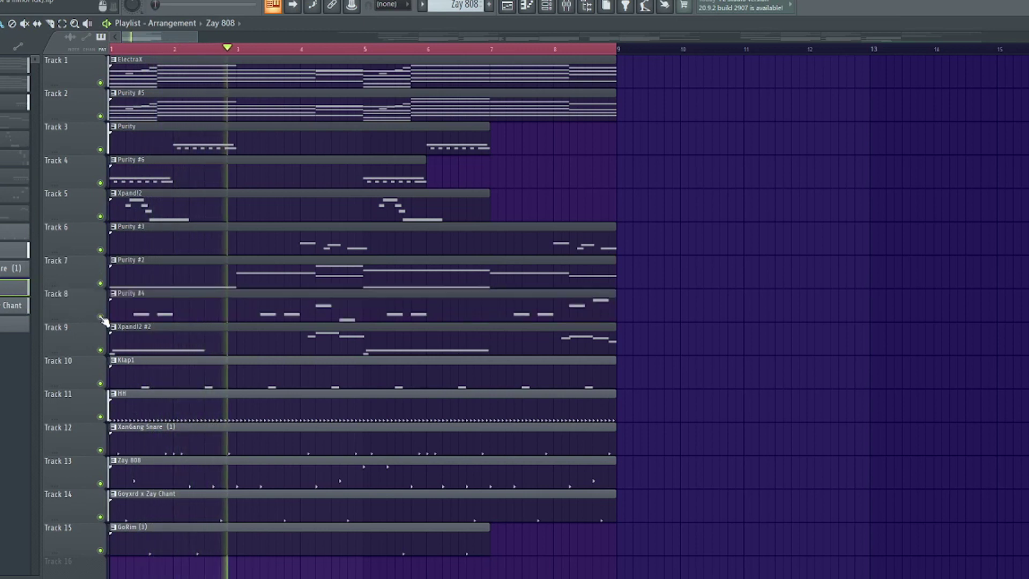